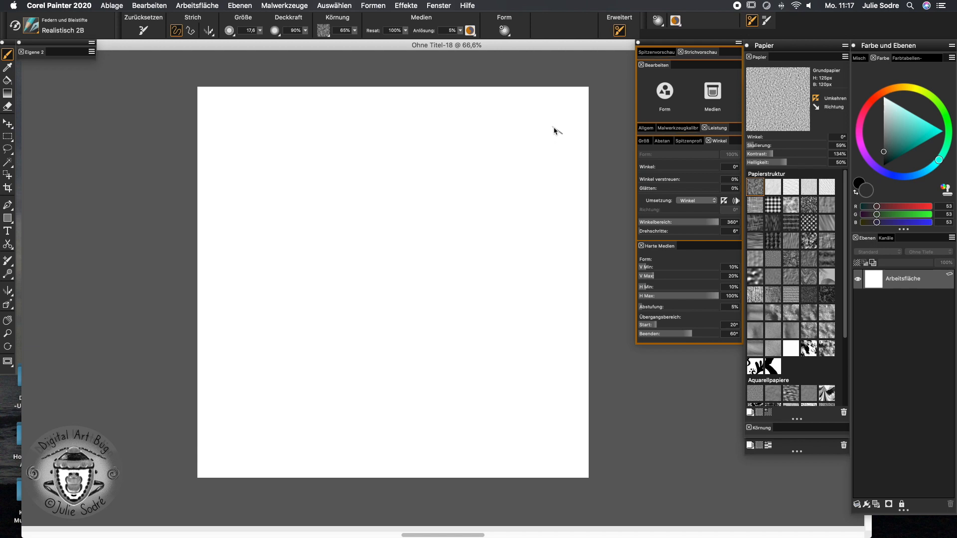
Switch the screen mode, add a new layer above the canvas and sketch the apple's rounded outline with the Realistisch 2B pencil
click(7, 362)
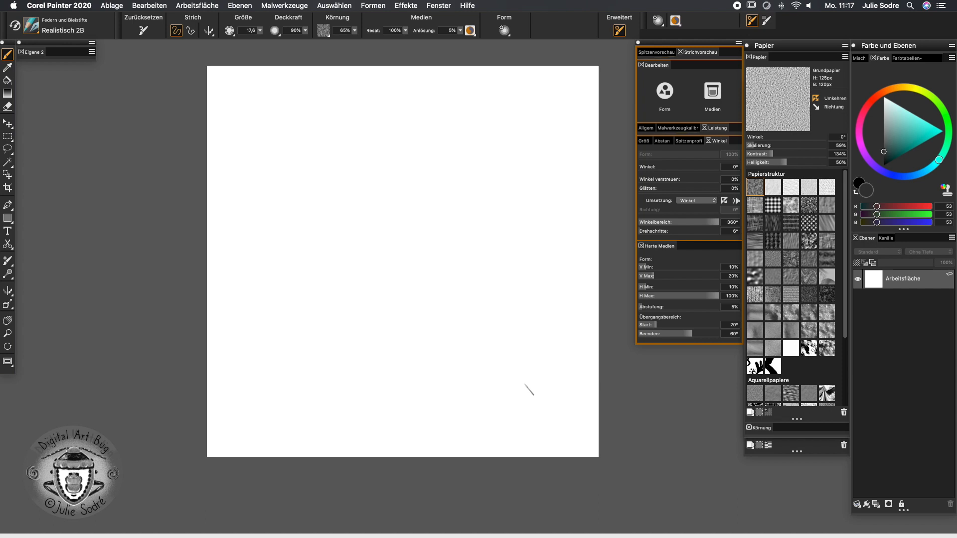
click(876, 503)
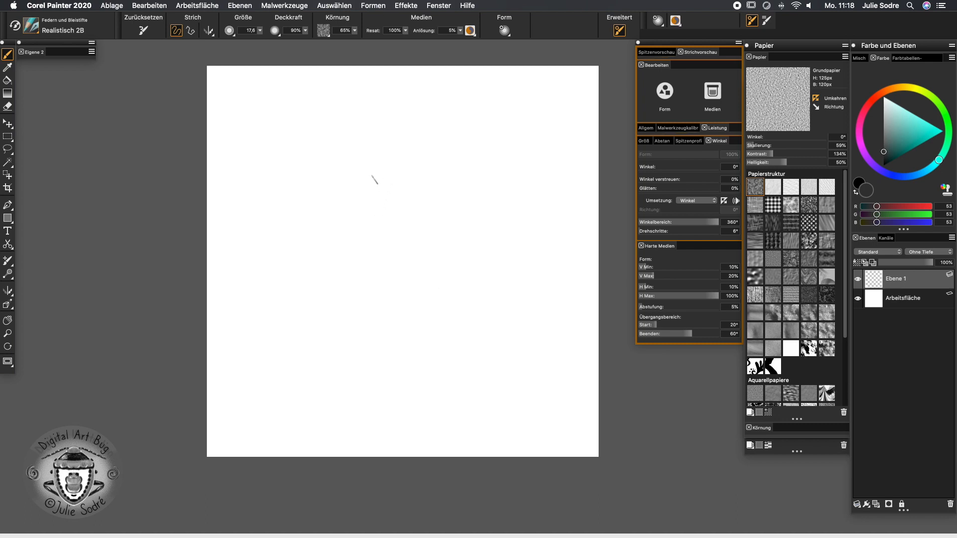
mouse_move(349, 188)
mouse_down()
mouse_move(374, 179)
mouse_move(327, 259)
mouse_up()
key(super+z)
drag(341, 189, 448, 294)
drag(376, 177, 441, 284)
drag(468, 225, 365, 306)
Sketch the stem and its hollow with short radiating strokes, and reinforce the apple's upper contour
drag(368, 219, 388, 210)
drag(301, 207, 456, 204)
mouse_move(378, 201)
mouse_down()
mouse_move(383, 220)
mouse_move(399, 202)
mouse_up()
mouse_move(425, 159)
mouse_down()
mouse_move(443, 291)
mouse_move(302, 210)
mouse_up()
mouse_move(372, 213)
mouse_down()
mouse_move(396, 199)
mouse_move(356, 235)
mouse_up()
drag(375, 225, 366, 238)
drag(383, 200, 387, 172)
mouse_move(388, 199)
mouse_down()
mouse_move(415, 160)
mouse_move(315, 209)
mouse_up()
drag(367, 188, 368, 202)
drag(370, 201, 375, 211)
Darken the apple's lower contour and sketch its cast shadow beneath and along the lower-left side, undoing stray strokes
drag(376, 311, 456, 281)
drag(456, 281, 402, 310)
key(super+z)
drag(298, 248, 301, 289)
mouse_move(298, 255)
mouse_down()
mouse_move(300, 289)
mouse_move(321, 280)
mouse_move(292, 282)
mouse_move(301, 260)
mouse_up()
key(super+z)
drag(299, 294, 306, 323)
drag(402, 307, 412, 317)
key(super+z)
mouse_move(305, 313)
mouse_down()
mouse_move(331, 324)
mouse_move(425, 314)
mouse_up()
mouse_move(369, 330)
mouse_down()
mouse_move(386, 319)
mouse_move(395, 328)
mouse_move(395, 314)
mouse_up()
key(super+z)
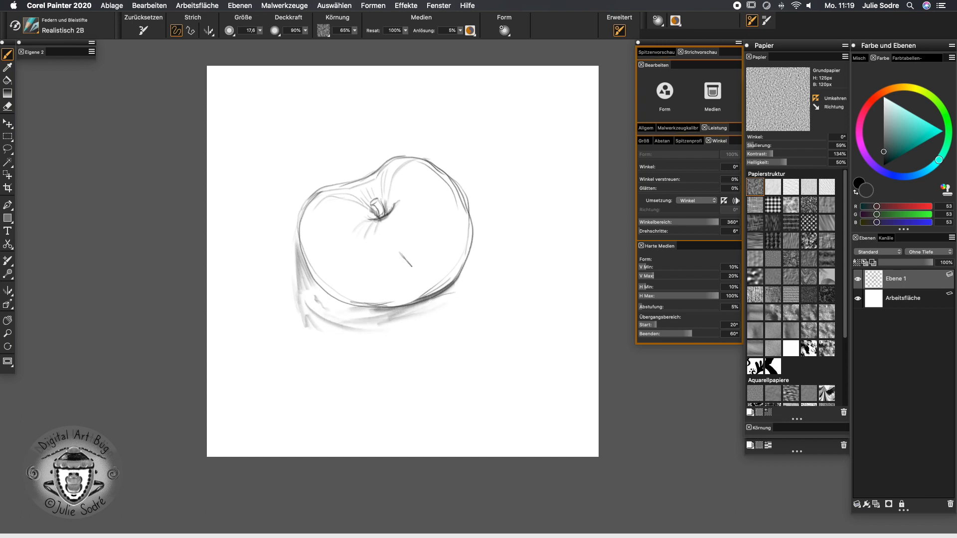
Sketch a large elliptical plate around the apple with several loose pencil lines, letting it run off the canvas's left edge
drag(207, 208, 543, 204)
drag(443, 158, 447, 170)
drag(531, 190, 537, 305)
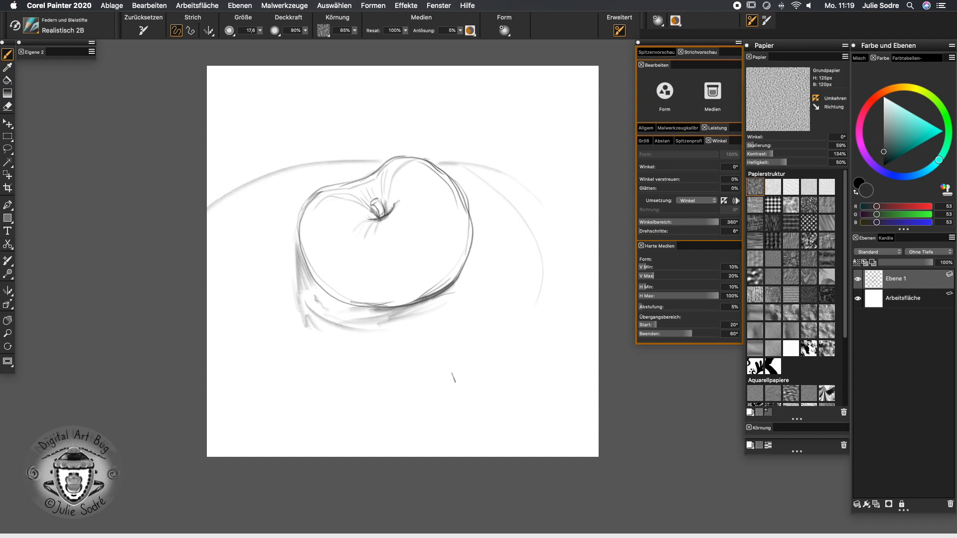
mouse_move(552, 296)
mouse_down()
mouse_move(455, 401)
mouse_move(189, 352)
mouse_up()
drag(430, 159, 210, 361)
mouse_move(208, 215)
mouse_down()
mouse_move(433, 156)
mouse_move(417, 387)
mouse_move(157, 362)
mouse_up()
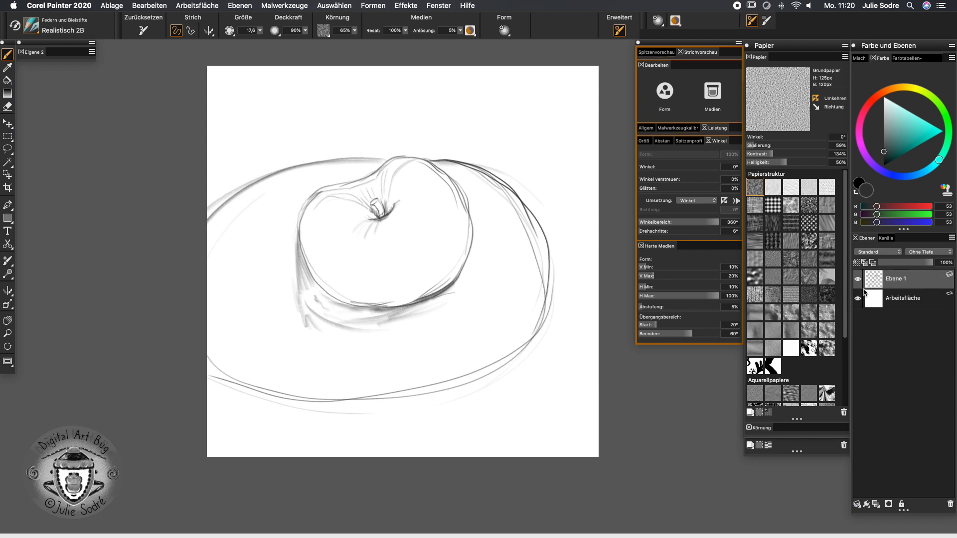
Add a second layer and choose the Wachsschaber brush from the Federn und Bleistifte category
click(876, 505)
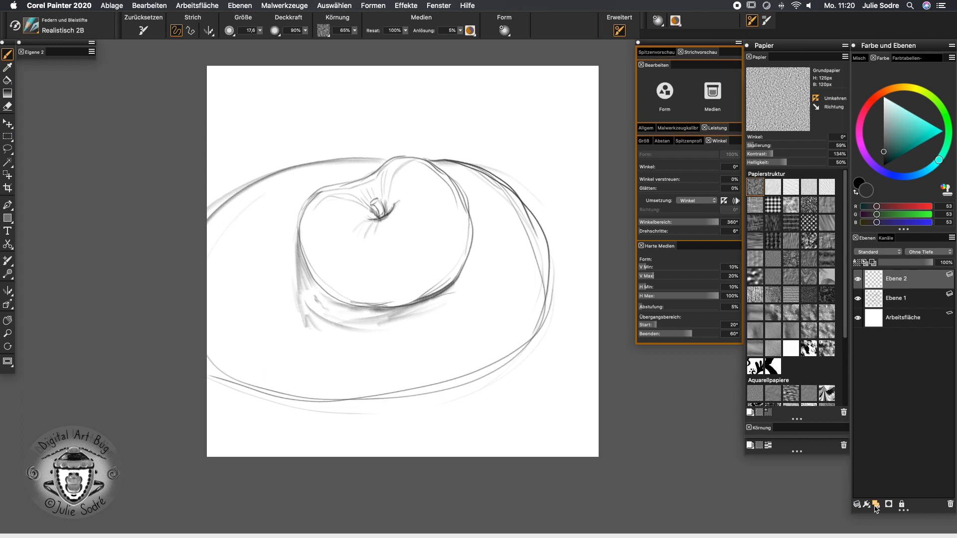
click(31, 26)
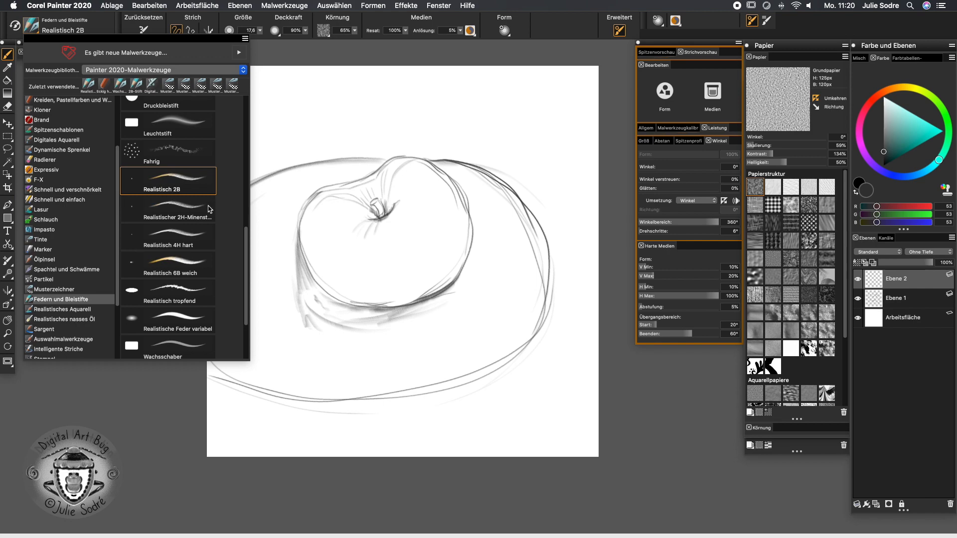
drag(248, 241, 249, 272)
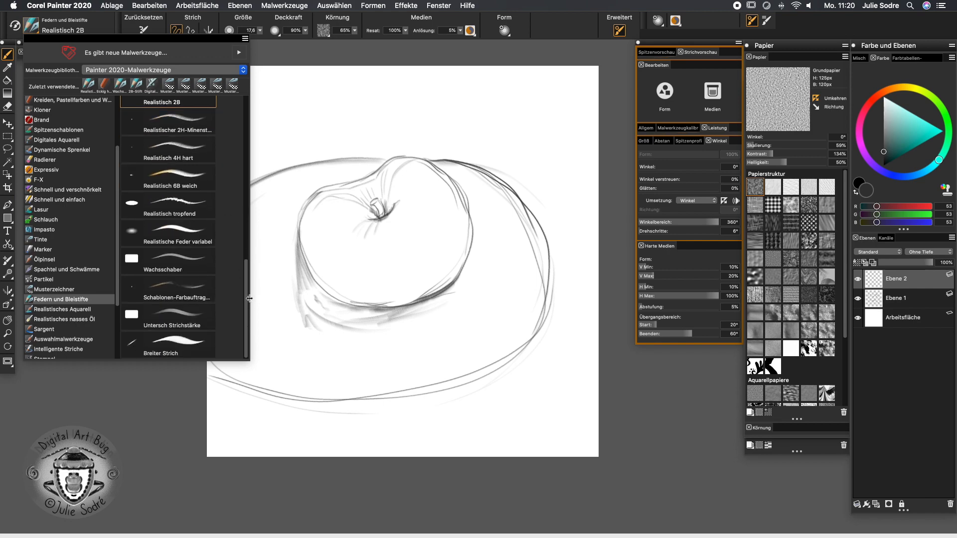
click(190, 265)
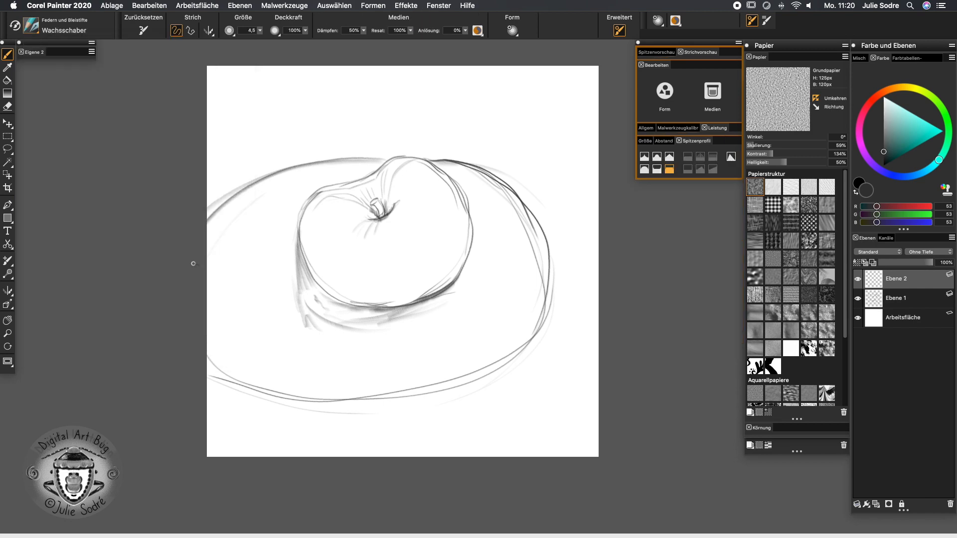
click(31, 26)
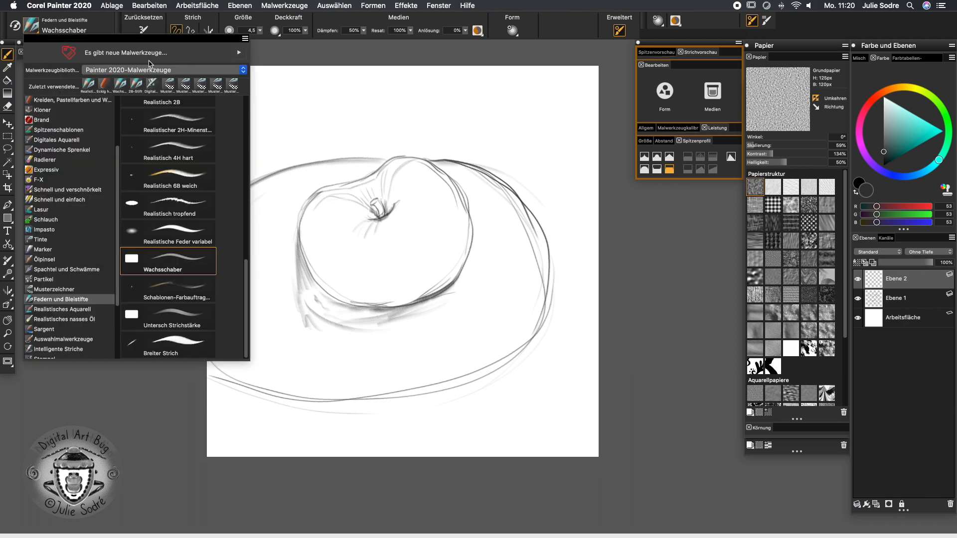
click(243, 70)
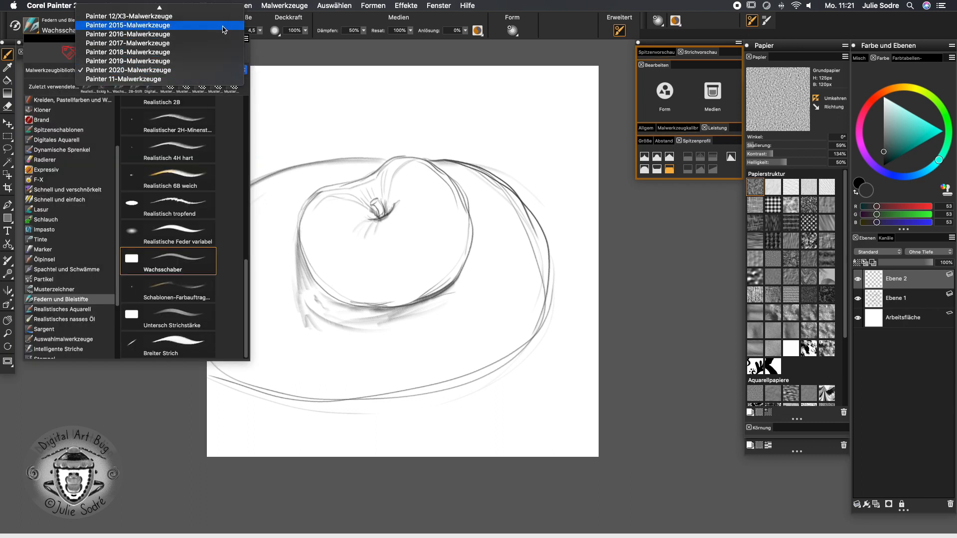
click(244, 282)
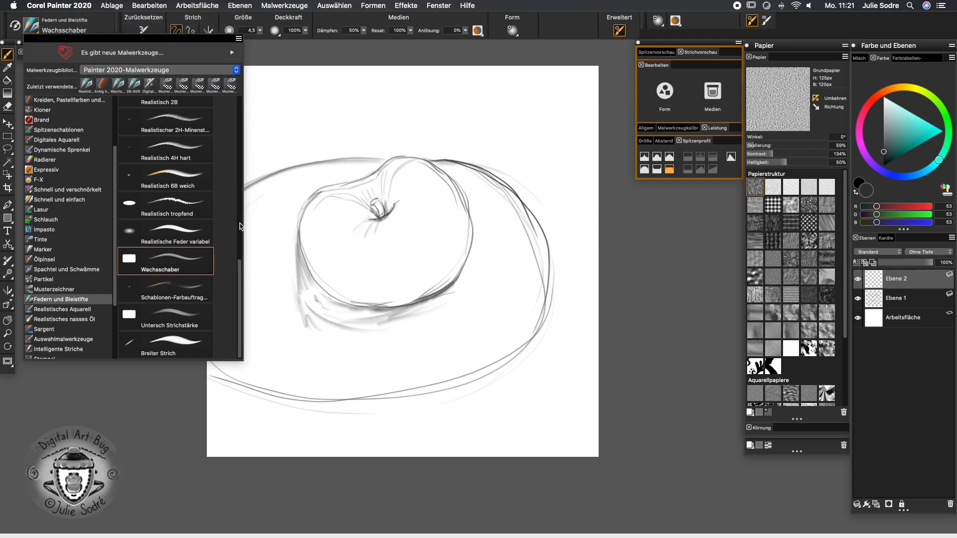
drag(241, 264, 240, 144)
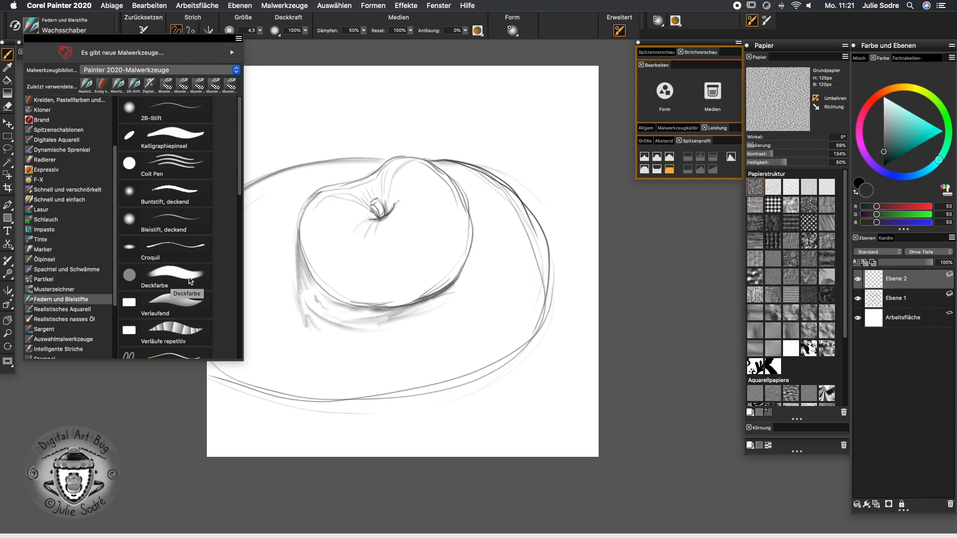
drag(240, 152, 237, 305)
click(178, 289)
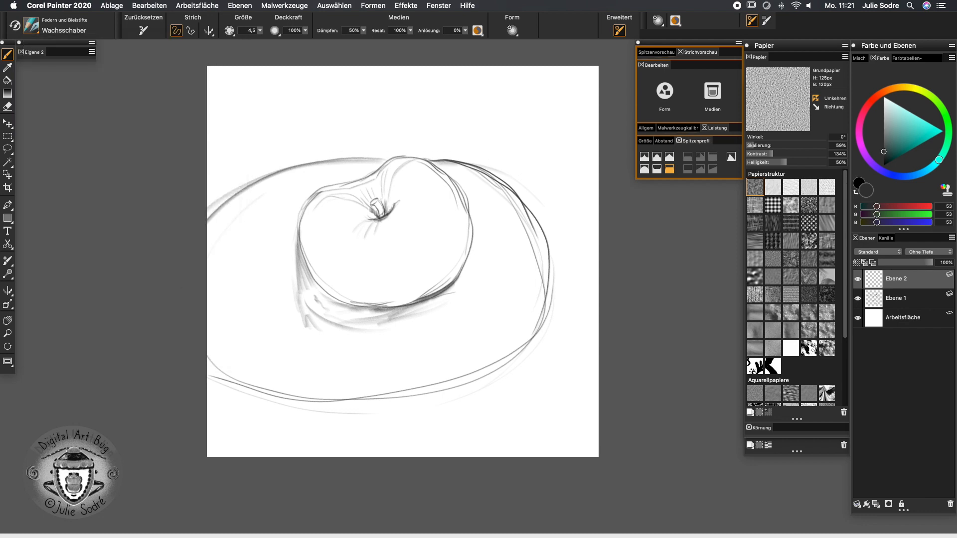
Pick a light yellow (RGB 245, 228, 141) and block in the apple's centre on Ebene 2 at brush size 29.5
click(911, 89)
drag(891, 145, 907, 114)
mouse_move(361, 205)
mouse_down()
mouse_move(379, 179)
mouse_move(343, 232)
mouse_move(361, 232)
mouse_move(359, 246)
mouse_move(402, 259)
mouse_up()
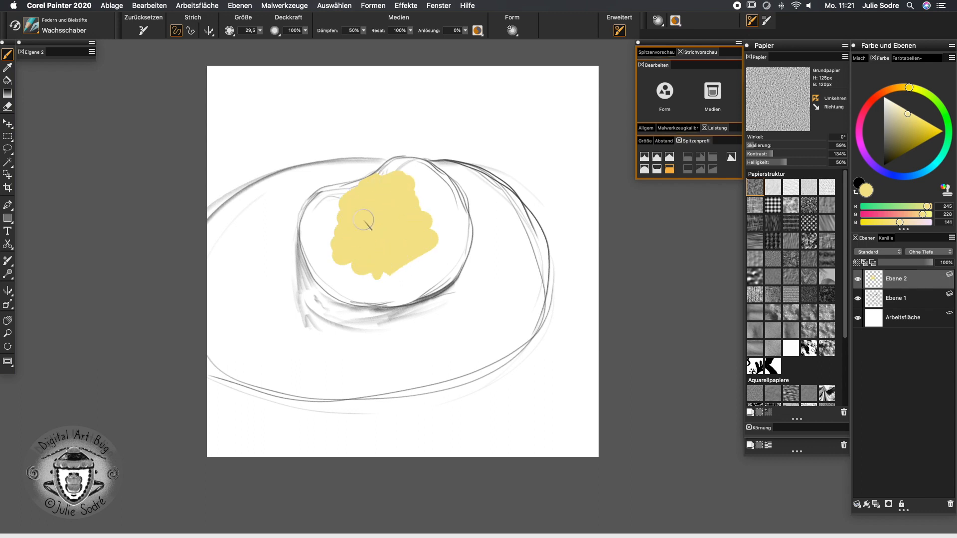
Place the sketch layer Ebene 1 above Ebene 2 and fill the rest of the apple with yellow on Ebene 2
drag(895, 301, 893, 279)
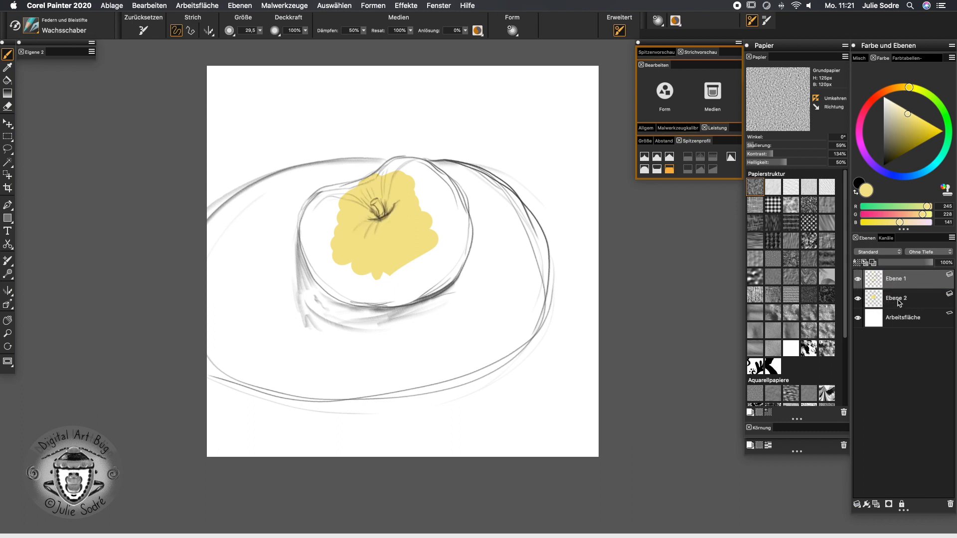
click(898, 305)
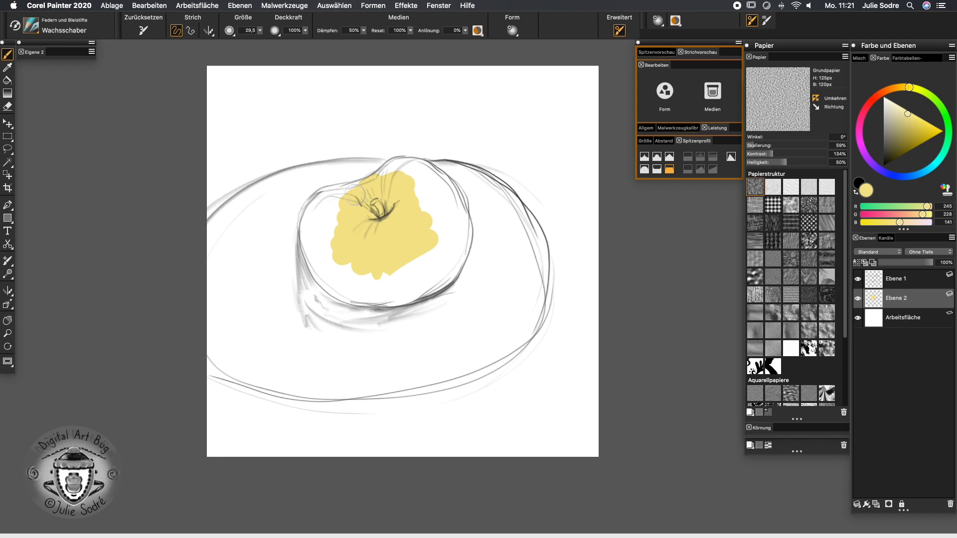
mouse_move(354, 188)
mouse_down()
mouse_move(319, 195)
mouse_move(307, 215)
mouse_move(306, 243)
mouse_move(323, 277)
mouse_move(368, 295)
mouse_move(403, 285)
mouse_move(387, 278)
mouse_move(407, 270)
mouse_move(343, 209)
mouse_move(348, 198)
mouse_move(317, 223)
mouse_move(342, 231)
mouse_move(344, 275)
mouse_up()
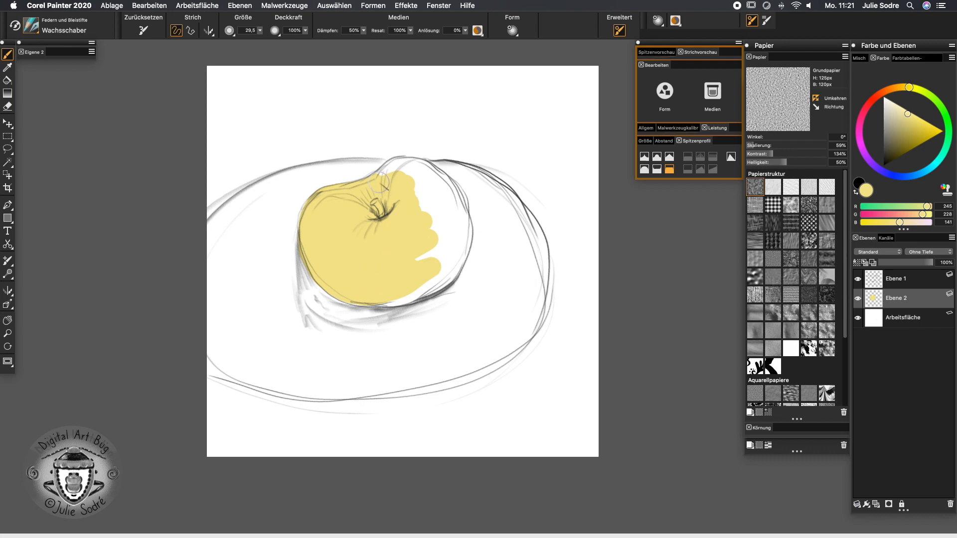
mouse_move(388, 167)
mouse_down()
mouse_move(439, 185)
mouse_move(422, 287)
mouse_move(392, 178)
mouse_move(447, 191)
mouse_move(436, 265)
mouse_move(422, 164)
mouse_move(523, 286)
mouse_move(429, 162)
mouse_move(460, 202)
mouse_move(447, 167)
mouse_move(439, 287)
mouse_up()
key([)
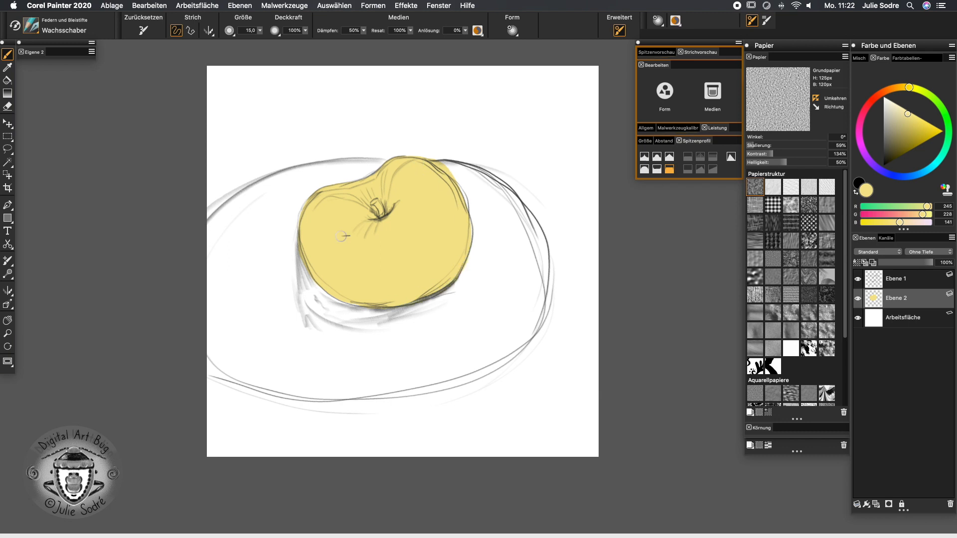
Lock the transparency of Ebene 2 and choose the Eckig hart brush from the chalk and pastel category
click(857, 263)
click(42, 21)
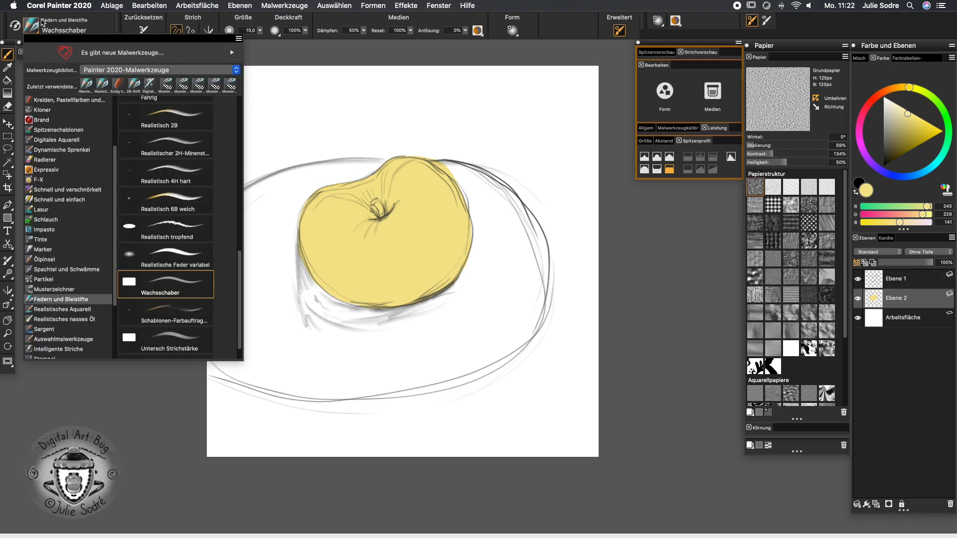
mouse_move(115, 295)
mouse_down()
mouse_move(115, 333)
mouse_move(108, 185)
mouse_up()
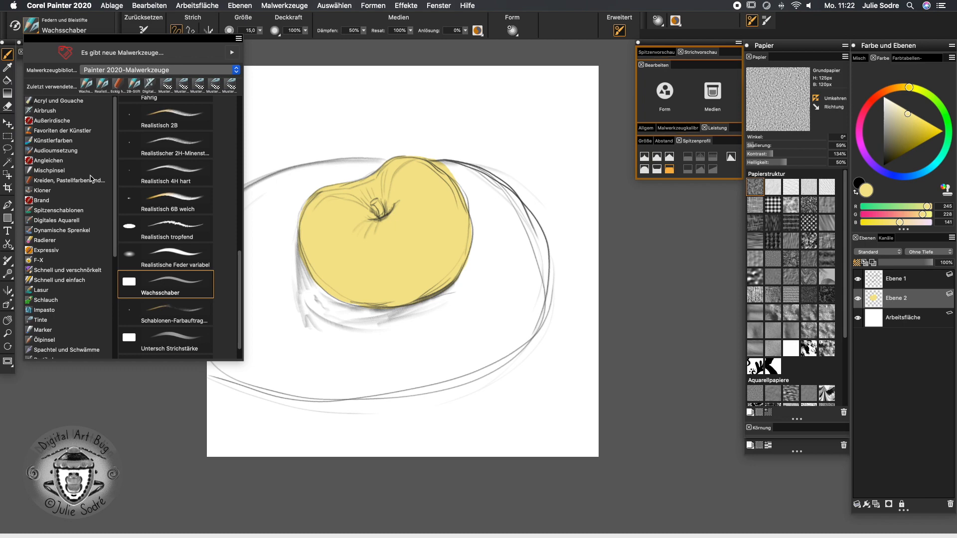
click(92, 179)
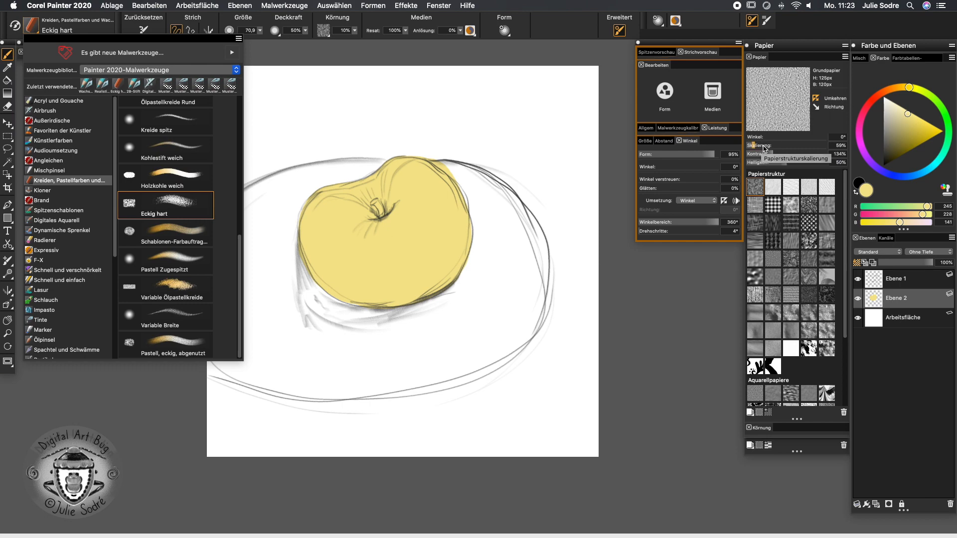
click(635, 294)
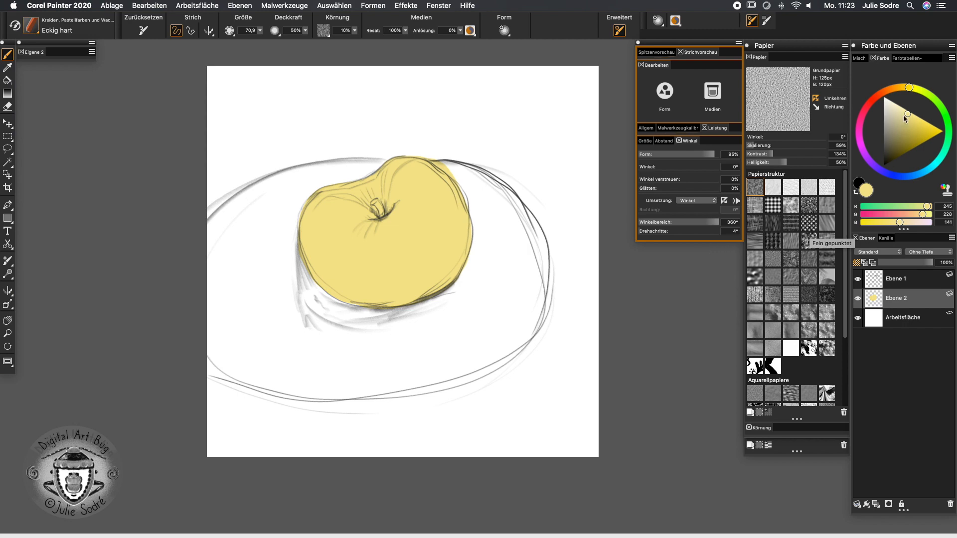
Shade the apple's upper-left edge and the rim beside the stem in orange-red (RGB 225, 133, 97) at brush size 17.1
click(894, 88)
click(903, 126)
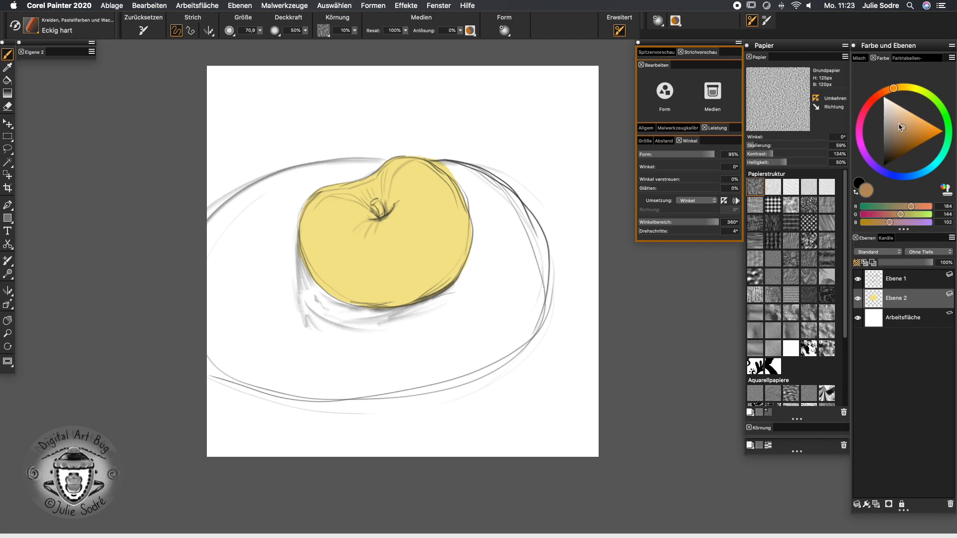
click(900, 128)
drag(907, 118, 913, 122)
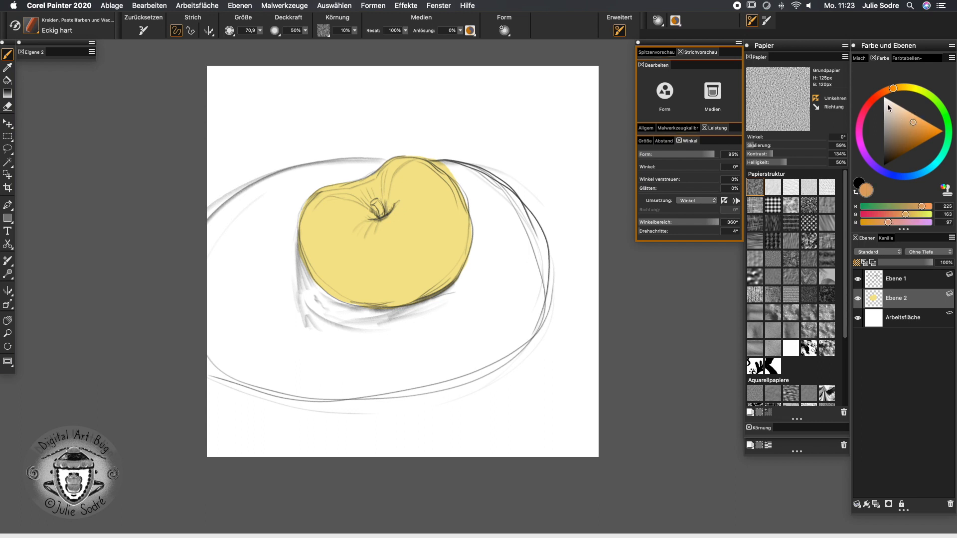
click(883, 92)
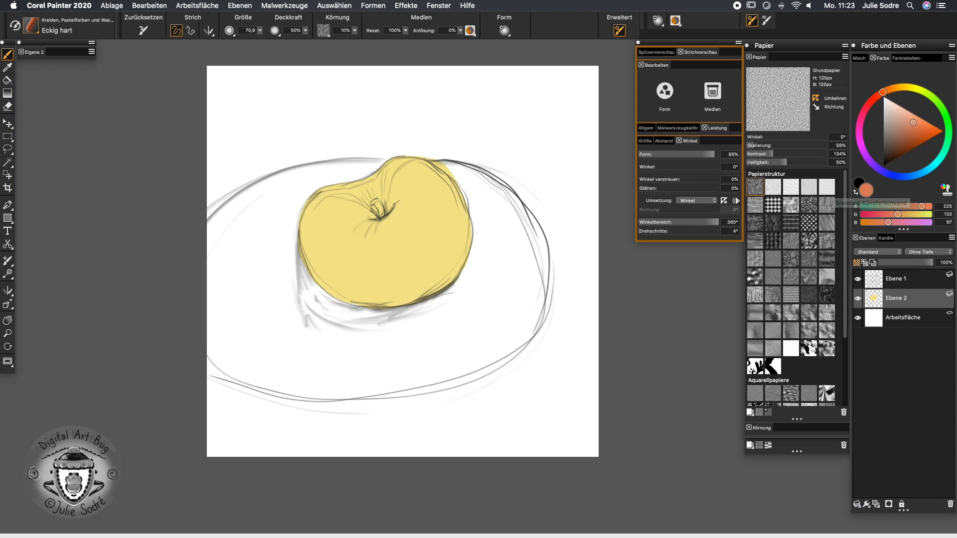
drag(406, 249, 412, 249)
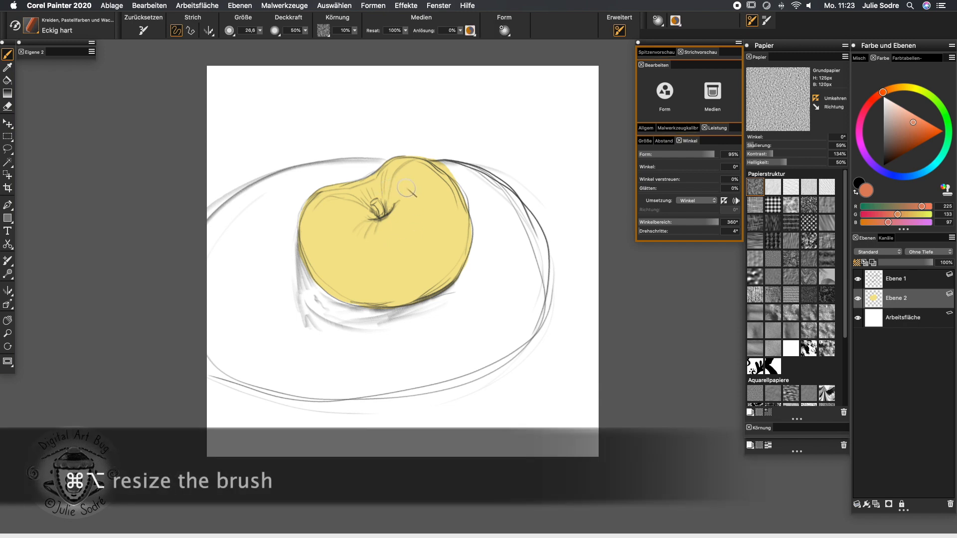
drag(405, 192, 396, 186)
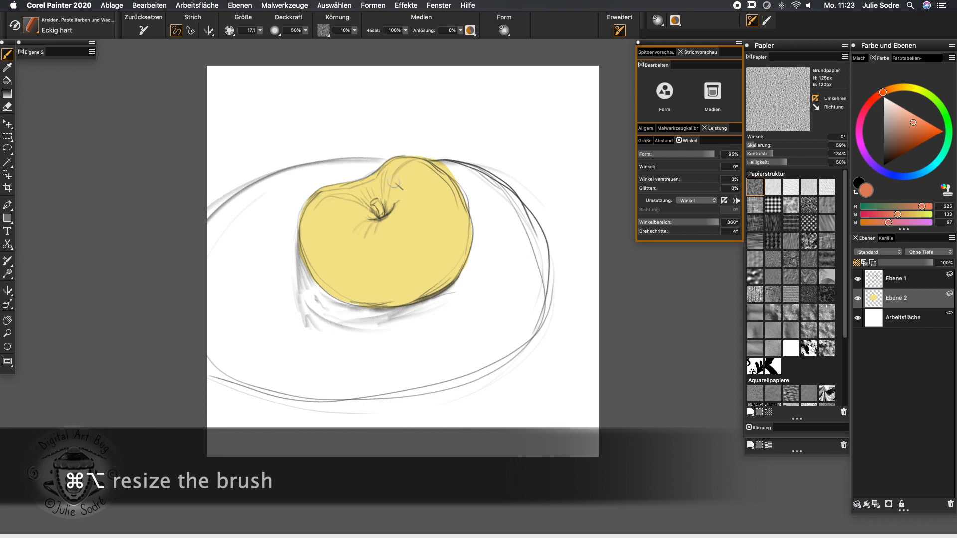
mouse_move(390, 193)
mouse_down()
mouse_move(417, 159)
mouse_move(381, 185)
mouse_move(362, 171)
mouse_move(320, 181)
mouse_move(325, 192)
mouse_move(295, 221)
mouse_move(319, 209)
mouse_move(348, 230)
mouse_up()
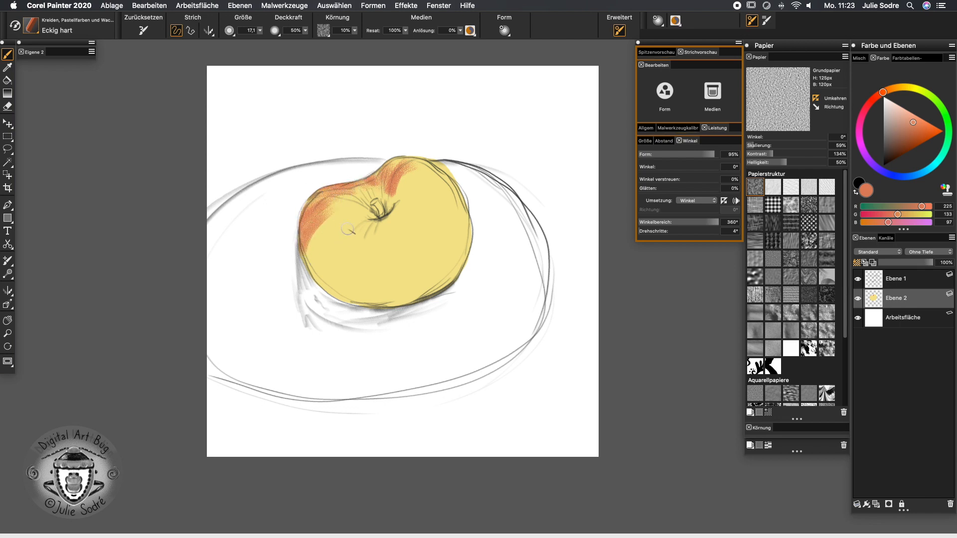
Enlarge the brush to 52.4 and shade the apple's left side and lower-left area with the orange-red
mouse_move(314, 270)
mouse_down()
mouse_move(327, 216)
mouse_move(312, 235)
mouse_move(312, 249)
mouse_move(329, 195)
mouse_move(305, 241)
mouse_move(332, 194)
mouse_move(306, 207)
mouse_move(290, 245)
mouse_move(341, 226)
mouse_move(331, 216)
mouse_move(323, 287)
mouse_move(334, 228)
mouse_move(329, 261)
mouse_move(336, 233)
mouse_move(352, 291)
mouse_move(349, 258)
mouse_move(377, 224)
mouse_move(362, 236)
mouse_move(367, 303)
mouse_up()
drag(340, 254, 348, 286)
drag(363, 323, 380, 327)
mouse_move(344, 271)
mouse_down()
mouse_move(360, 316)
mouse_move(344, 261)
mouse_move(327, 247)
mouse_move(331, 278)
mouse_move(354, 246)
mouse_move(354, 279)
mouse_move(337, 242)
mouse_move(332, 258)
mouse_move(331, 237)
mouse_move(331, 270)
mouse_move(316, 271)
mouse_move(316, 204)
mouse_move(290, 229)
mouse_up()
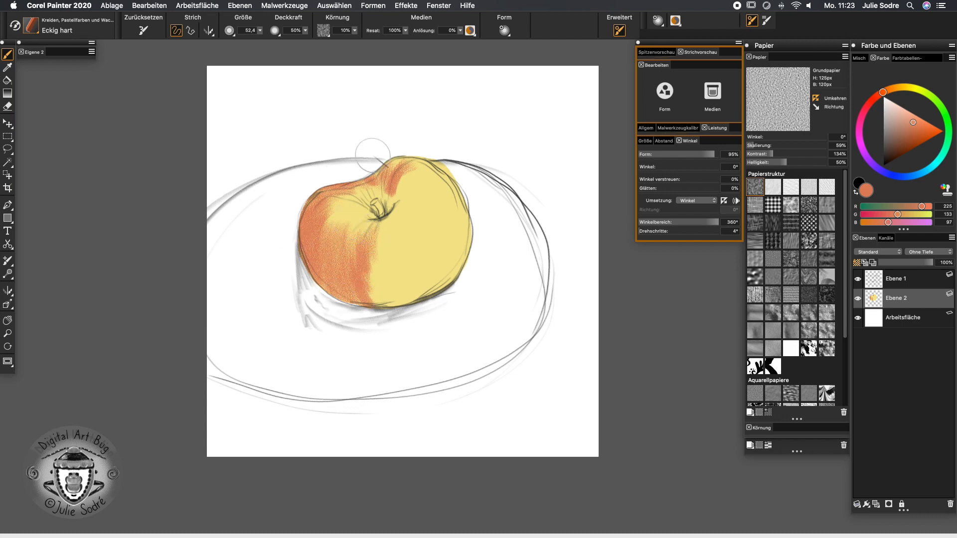
Shade the apple's top and upper-right side in orange-red, leaving the lower right yellow
mouse_move(416, 166)
mouse_down()
mouse_move(396, 182)
mouse_move(452, 192)
mouse_move(406, 211)
mouse_move(418, 232)
mouse_move(447, 194)
mouse_move(413, 191)
mouse_move(455, 184)
mouse_move(414, 177)
mouse_move(443, 160)
mouse_move(401, 153)
mouse_move(440, 149)
mouse_move(391, 163)
mouse_up()
drag(430, 152, 380, 172)
mouse_move(397, 148)
mouse_down()
mouse_move(369, 166)
mouse_move(379, 207)
mouse_up()
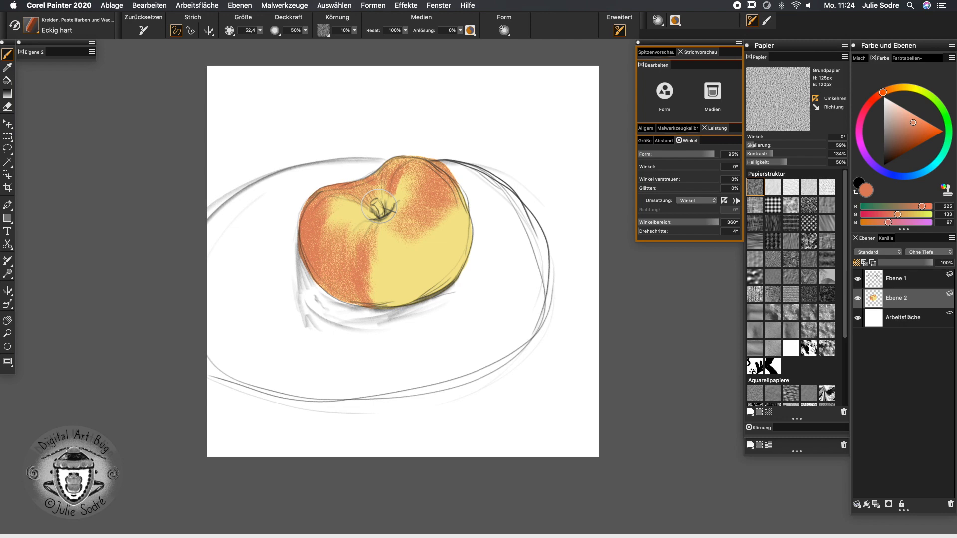
mouse_move(413, 229)
mouse_down()
mouse_move(438, 214)
mouse_move(456, 217)
mouse_move(444, 181)
mouse_move(456, 237)
mouse_move(447, 224)
mouse_move(445, 260)
mouse_up()
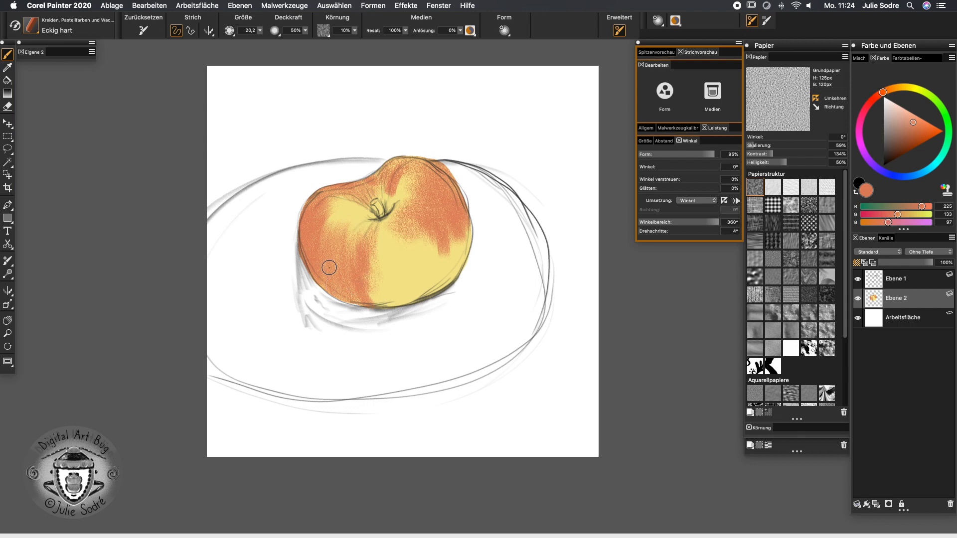
Pick an olive brown (RGB 161, 135, 81) and shade the hollow around the stem at brush size 20.2
mouse_move(882, 92)
mouse_down()
mouse_move(918, 88)
mouse_move(901, 88)
mouse_up()
click(903, 133)
mouse_move(352, 201)
mouse_down()
mouse_move(376, 203)
mouse_move(349, 220)
mouse_move(344, 197)
mouse_up()
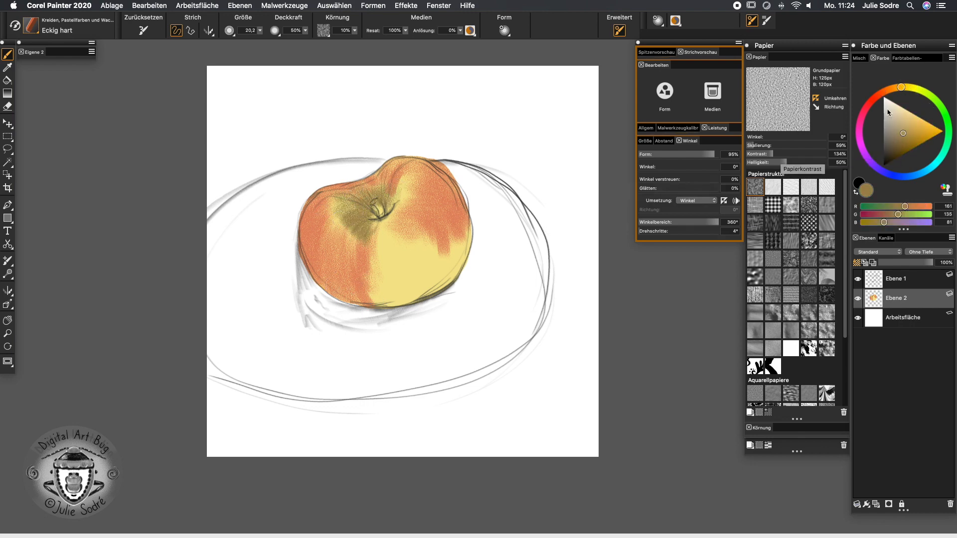
Add dark red-brown (RGB 129, 65, 43) textured strokes to the apple's left side at brush size 7.5
click(882, 93)
drag(903, 147, 906, 141)
mouse_move(322, 202)
mouse_down()
mouse_move(305, 230)
mouse_move(337, 197)
mouse_move(309, 238)
mouse_move(338, 204)
mouse_move(320, 231)
mouse_move(323, 256)
mouse_move(347, 213)
mouse_move(324, 272)
mouse_move(336, 226)
mouse_move(345, 269)
mouse_move(346, 252)
mouse_move(365, 277)
mouse_move(327, 254)
mouse_move(318, 214)
mouse_up()
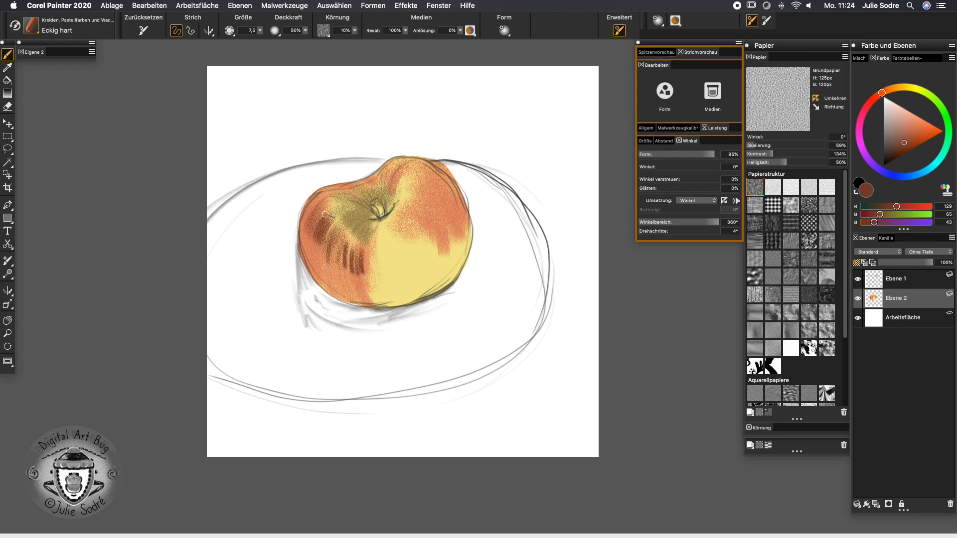
mouse_move(321, 213)
mouse_down()
mouse_move(317, 202)
mouse_move(333, 194)
mouse_up()
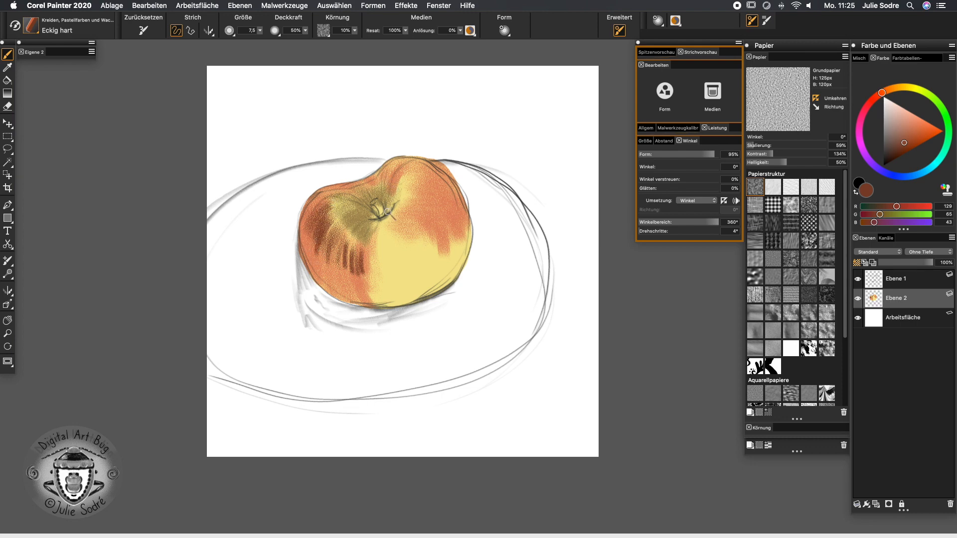
Extend the dark red-brown shading on the apple's left side at brush size 22.5 and darken its lower-right edge with a yellowish tone
mouse_move(356, 194)
mouse_down()
mouse_move(373, 179)
mouse_move(362, 177)
mouse_up()
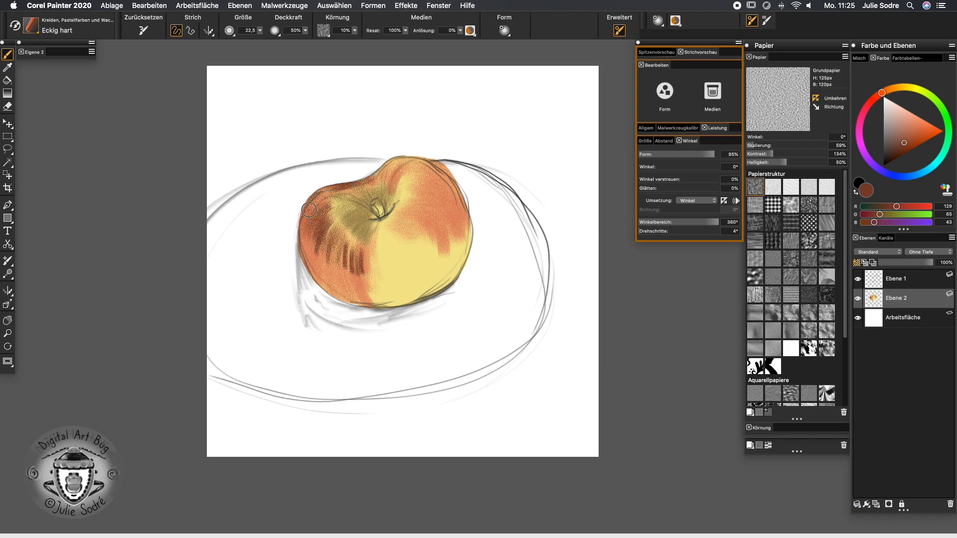
mouse_move(326, 277)
mouse_down()
mouse_move(325, 250)
mouse_move(349, 269)
mouse_move(333, 284)
mouse_up()
click(898, 87)
click(905, 128)
mouse_move(382, 302)
mouse_down()
mouse_move(440, 290)
mouse_move(444, 299)
mouse_move(390, 318)
mouse_move(380, 302)
mouse_move(471, 266)
mouse_up()
Sample the apple's light yellow (RGB 245, 228, 141) and blend it into the surrounding red at brush size 62.6
alt+click(413, 244)
drag(433, 199, 443, 252)
drag(368, 249, 361, 284)
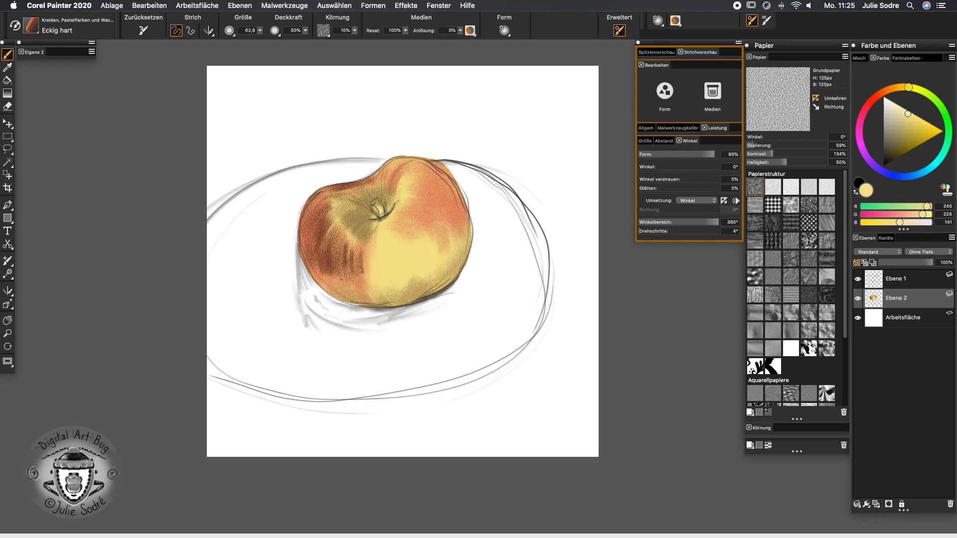
Sample a red-brown (RGB 137, 76, 52) and shade the apple's lower-left edge and upper-right side at brush size 29.6
alt+click(324, 255)
mouse_move(325, 255)
mouse_down()
mouse_move(381, 287)
mouse_move(375, 299)
mouse_up()
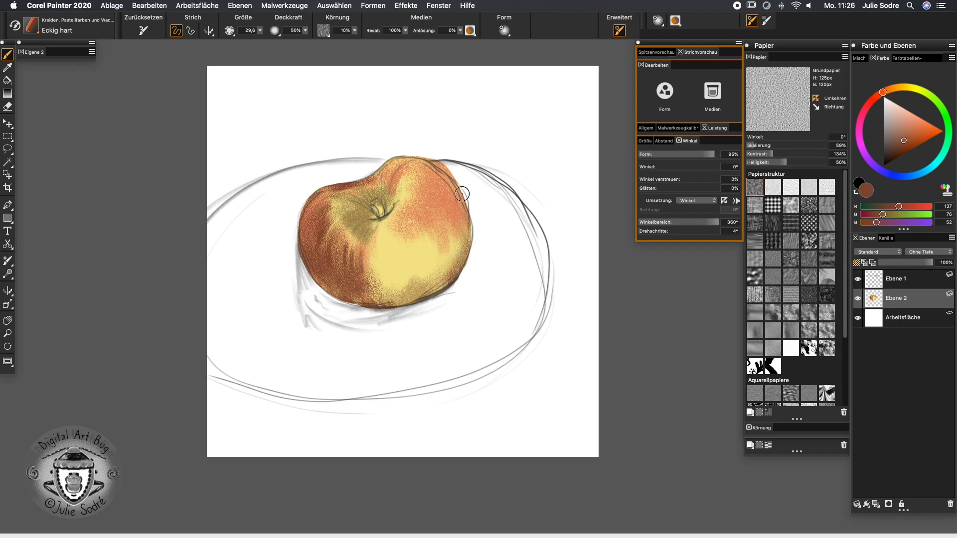
mouse_move(430, 202)
mouse_down()
mouse_move(462, 219)
mouse_move(447, 227)
mouse_move(408, 218)
mouse_move(391, 175)
mouse_move(416, 192)
mouse_move(406, 170)
mouse_move(390, 185)
mouse_move(410, 188)
mouse_up()
Add red (RGB 171, 58, 49) shading to the apple's left side and light pink (RGB 255, 181, 176) strokes along its lower left
click(875, 97)
click(915, 135)
mouse_move(316, 241)
mouse_down()
mouse_move(325, 199)
mouse_move(325, 270)
mouse_move(347, 229)
mouse_move(359, 285)
mouse_move(368, 253)
mouse_up()
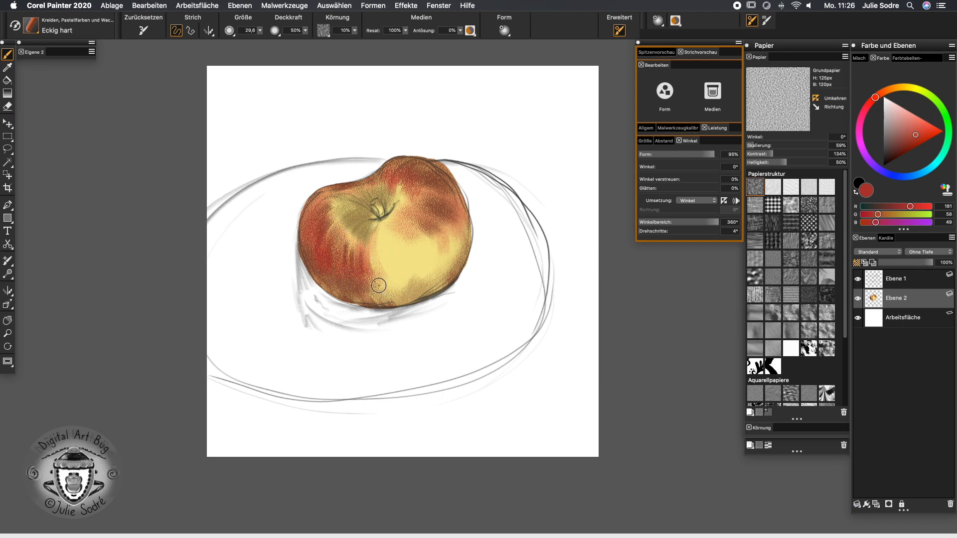
click(902, 121)
drag(322, 269, 368, 299)
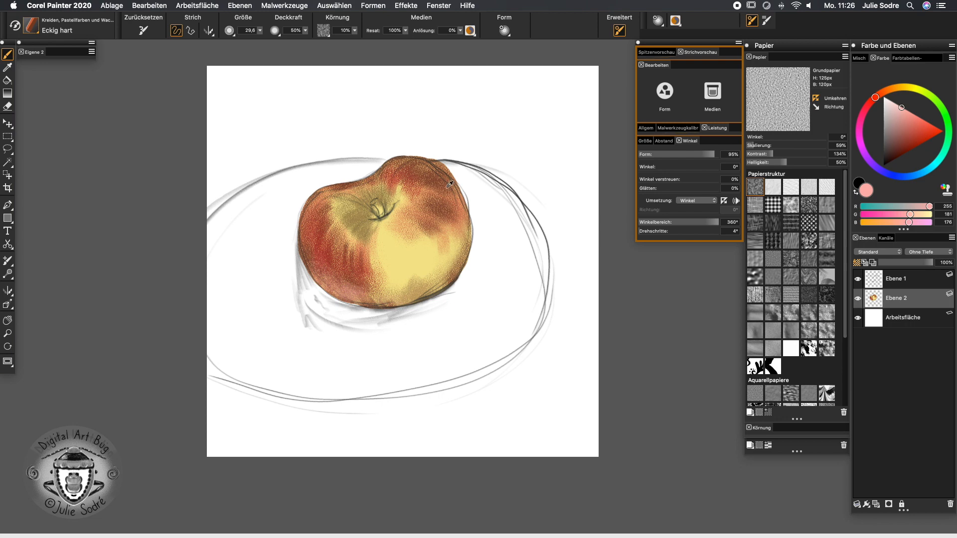
Darken the apple's left edge and upper-left contour with dark brown (RGB 103, 57, 39)
click(882, 92)
click(899, 146)
drag(319, 226, 298, 264)
drag(299, 222, 333, 190)
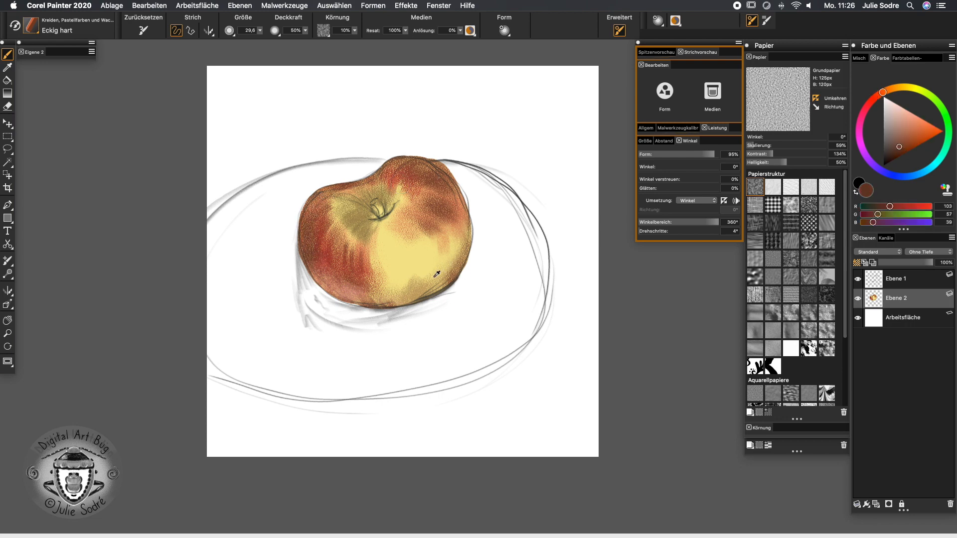
Switch to the recently used Realistisch 2B pencil from Federn und Bleistifte
click(32, 26)
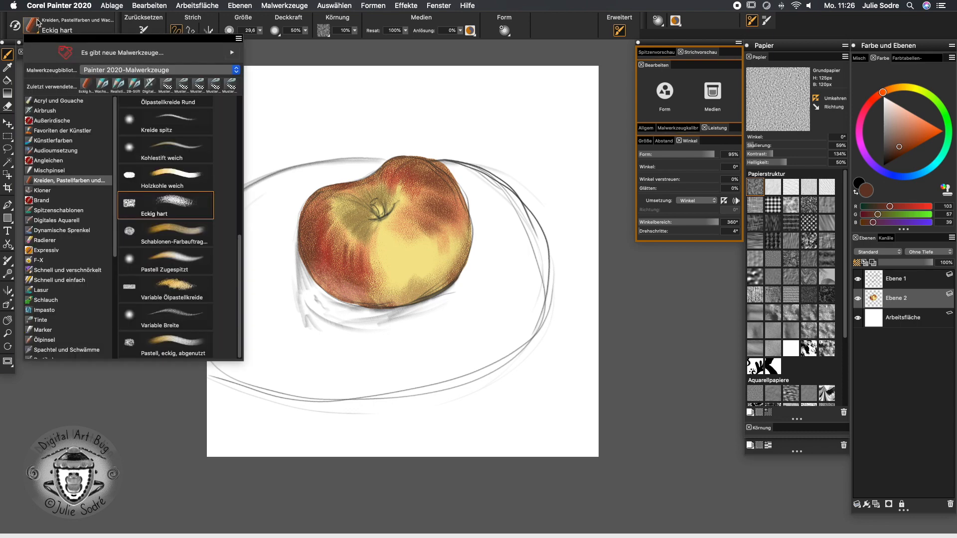
click(121, 81)
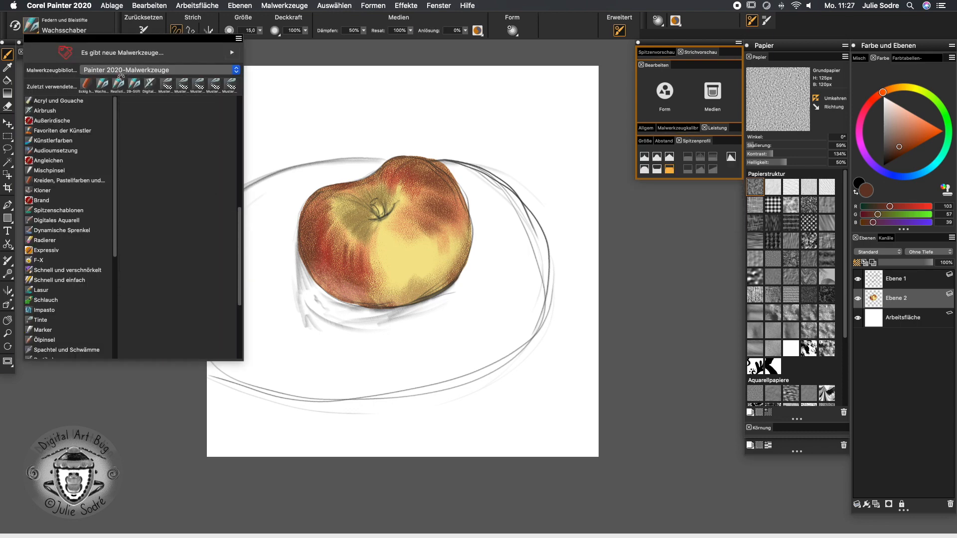
click(122, 79)
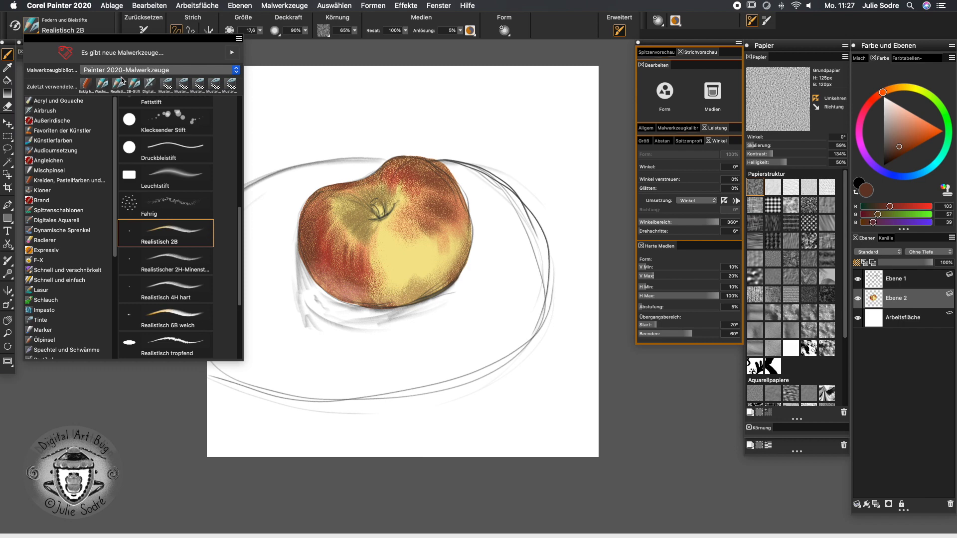
scroll(100, 259, down, 4)
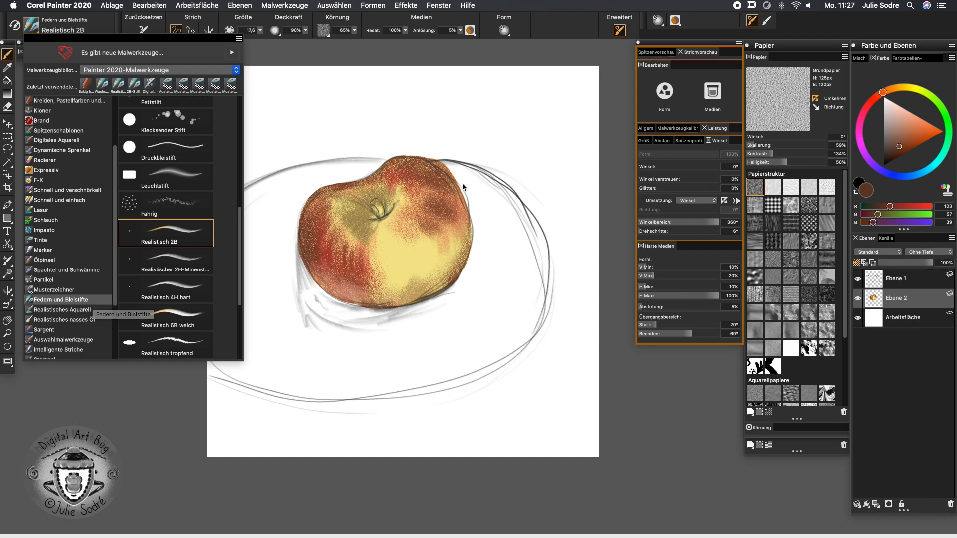
Draw the apple's stem in grey-brown (RGB 99, 80, 73) and deepen its shadows with dark brown (RGB 74, 51, 42)
click(891, 143)
drag(892, 143, 889, 141)
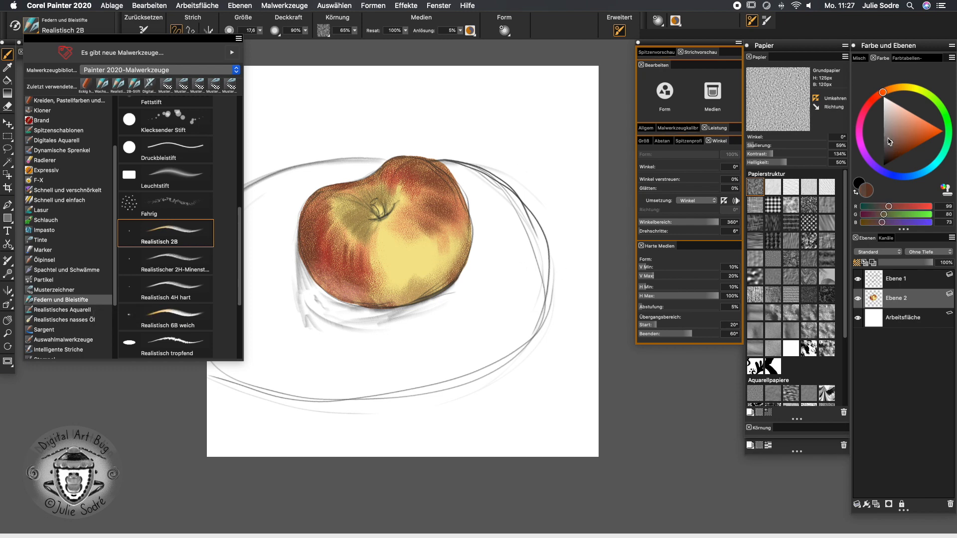
click(376, 211)
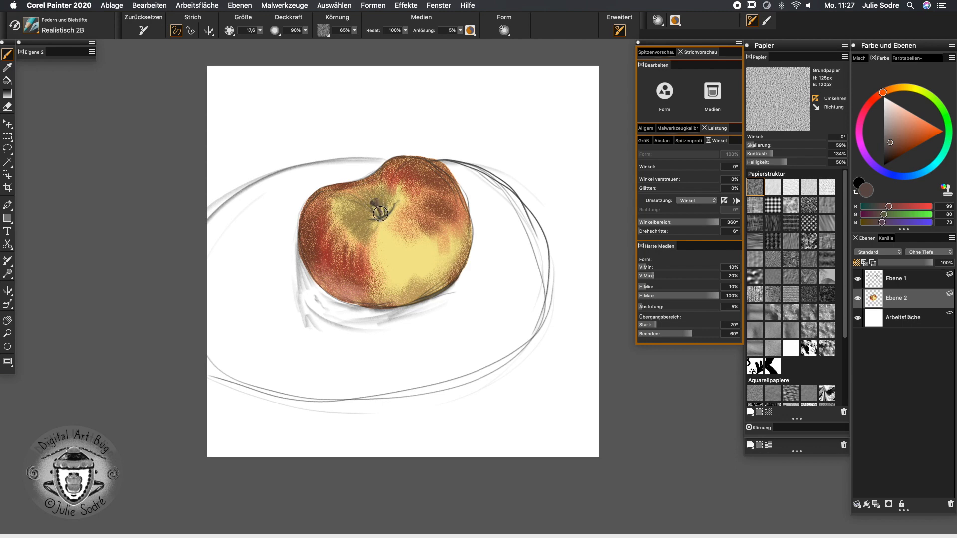
drag(375, 201, 382, 215)
click(892, 150)
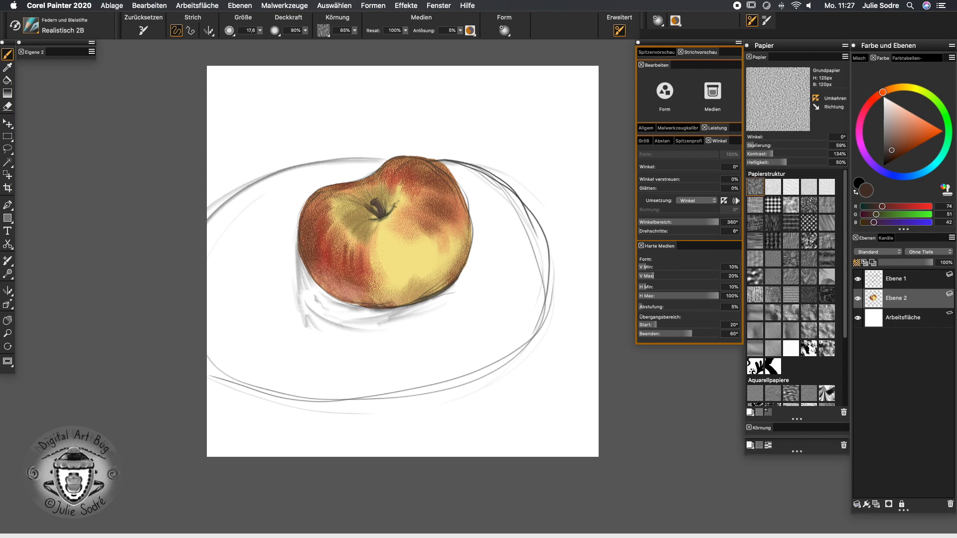
click(890, 156)
drag(390, 211, 389, 211)
Pick a light yellowish tone and add a highlight to the tip of the stem
click(916, 89)
click(894, 132)
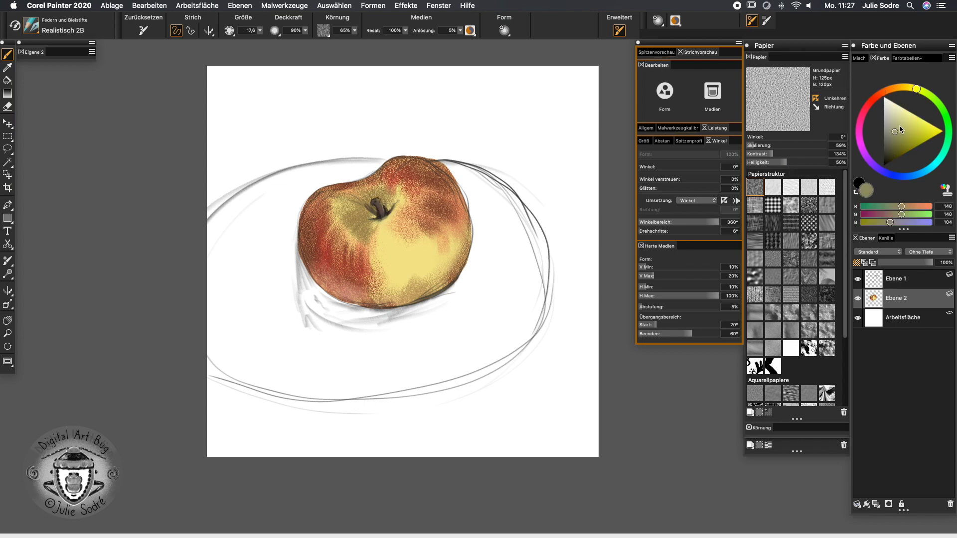
click(911, 88)
click(894, 108)
mouse_move(374, 201)
mouse_down()
mouse_move(382, 213)
mouse_move(387, 205)
mouse_up()
Pick a reddish brown (RGB 143, 81, 55) and dot small speckles across the apple's yellow area
alt+click(373, 212)
click(883, 92)
click(905, 140)
drag(416, 256, 424, 261)
click(383, 245)
click(387, 261)
click(396, 250)
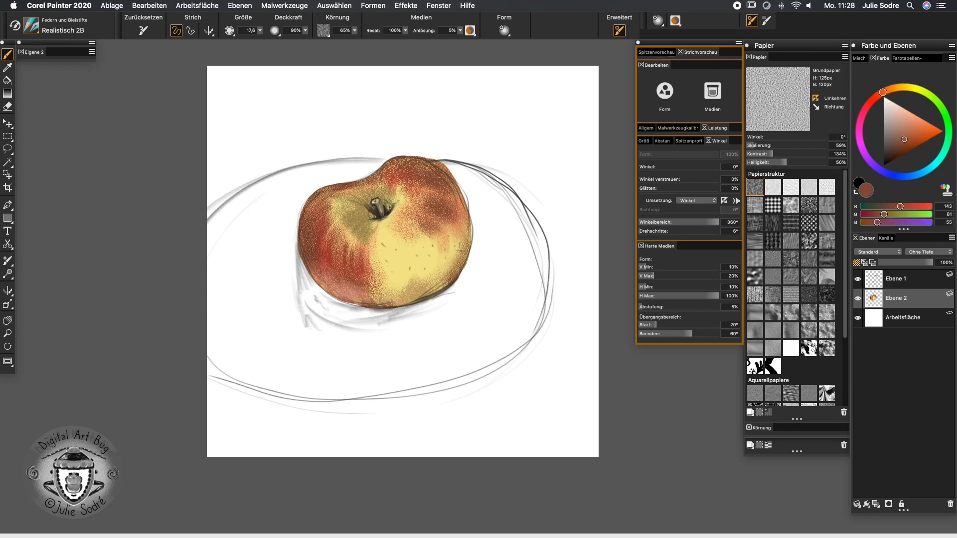
Hatch fine dark brown (RGB 99, 52, 37) pencil strokes over the apple's left side, lower-left edge and the border of the yellow area
click(898, 148)
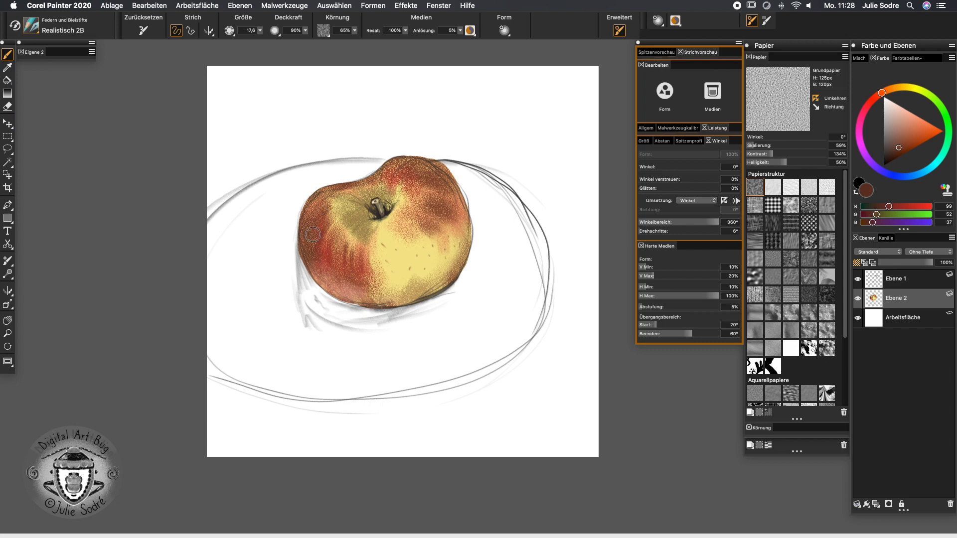
mouse_move(336, 232)
mouse_down()
mouse_move(327, 252)
mouse_move(334, 241)
mouse_move(333, 255)
mouse_move(339, 229)
mouse_move(330, 276)
mouse_up()
drag(372, 247, 368, 268)
mouse_move(323, 193)
mouse_down()
mouse_move(307, 240)
mouse_move(306, 222)
mouse_up()
drag(315, 278, 350, 302)
drag(364, 261, 371, 294)
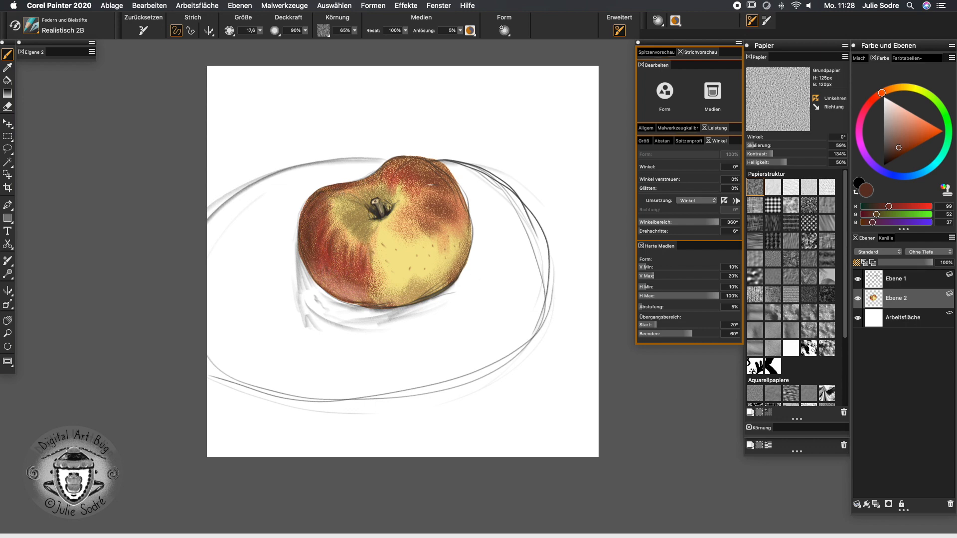
Sample the red from the apple's left side and add fine strokes on its upper-right and right side
alt+click(330, 251)
drag(418, 202, 430, 213)
mouse_move(444, 176)
mouse_down()
mouse_move(461, 226)
mouse_move(393, 231)
mouse_up()
drag(439, 231, 440, 244)
Sample the apple's yellow and draw fine light strokes radiating outward from the stem hollow
alt+click(421, 248)
drag(373, 201, 363, 188)
drag(374, 228, 365, 251)
drag(350, 205, 336, 192)
drag(393, 187, 399, 172)
Sample the brown at the apple's right edge and darken the right and lower-right contour
alt+click(468, 245)
mouse_move(470, 241)
mouse_down()
mouse_move(439, 293)
mouse_move(387, 307)
mouse_up()
drag(460, 258, 429, 288)
mouse_move(433, 286)
mouse_down()
mouse_move(454, 262)
mouse_move(463, 224)
mouse_up()
Pick a very pale colour and paint a glossy highlight on the apple's upper-right side
mouse_move(394, 202)
mouse_down()
mouse_move(385, 214)
mouse_move(411, 226)
mouse_up()
click(888, 102)
drag(424, 191, 403, 234)
Refine the stem's shading with a dark tone and colours sampled from the stem and its hollow
click(893, 160)
click(883, 97)
drag(374, 201, 383, 207)
alt+click(378, 203)
alt+click(377, 202)
alt+click(378, 205)
alt+click(368, 207)
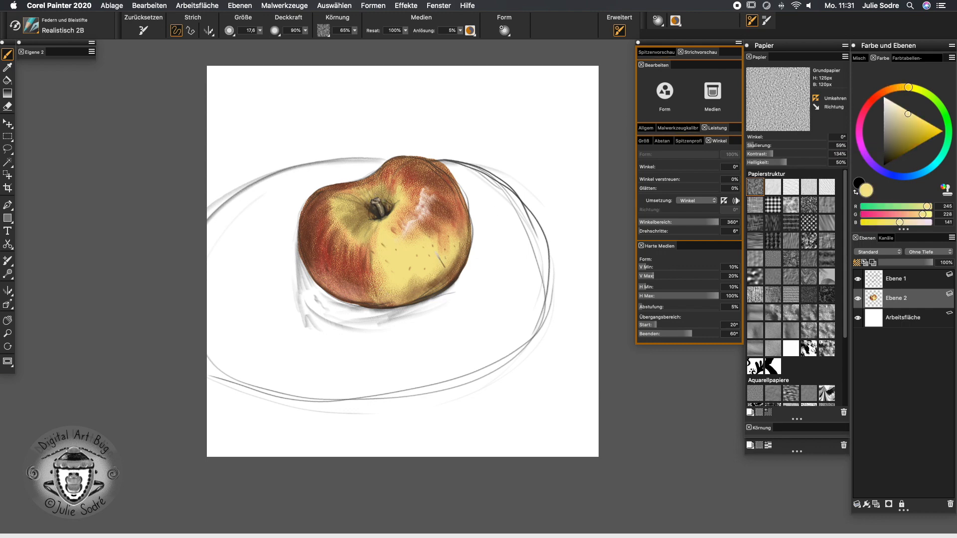
Sample the brown beside the stem hollow and add fine strokes along the border between the red and yellow areas
alt+click(346, 228)
drag(368, 231, 370, 242)
drag(368, 283, 371, 294)
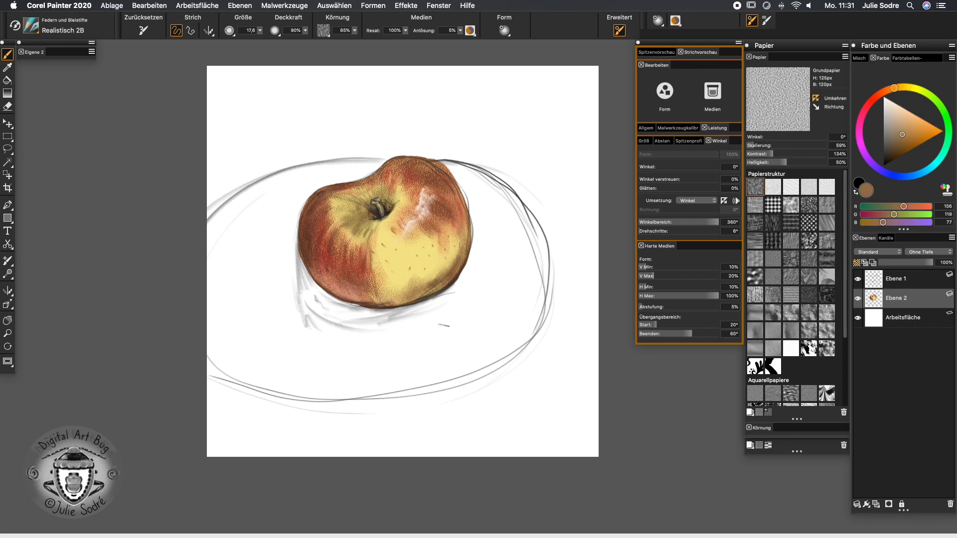
Sample the light yellow (RGB 245, 228, 141) and dot small speckles over the apple's red areas
alt+click(379, 265)
click(318, 263)
click(319, 263)
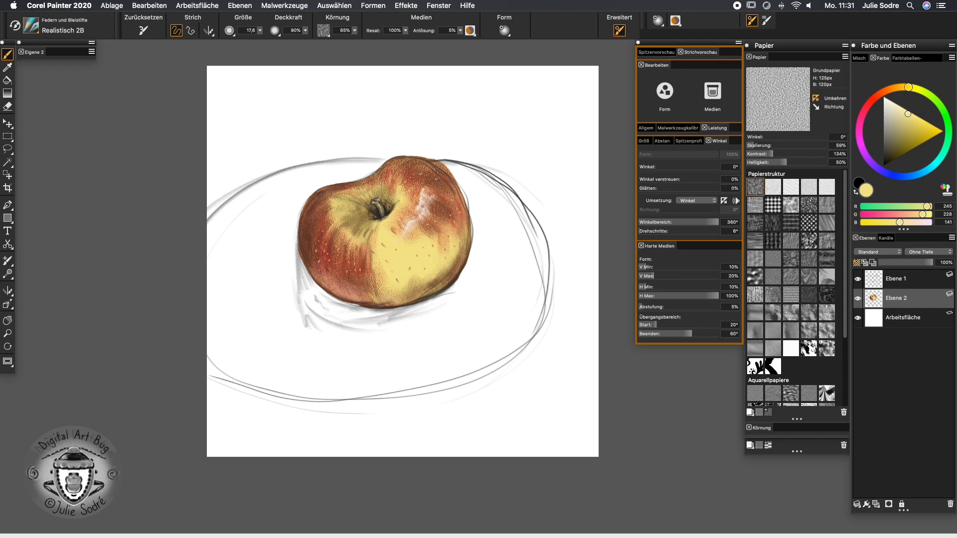
Hide the sketch layer Ebene 1 and shade the apple's lower-right area with a sampled light brown (RGB 180, 119, 92)
click(857, 280)
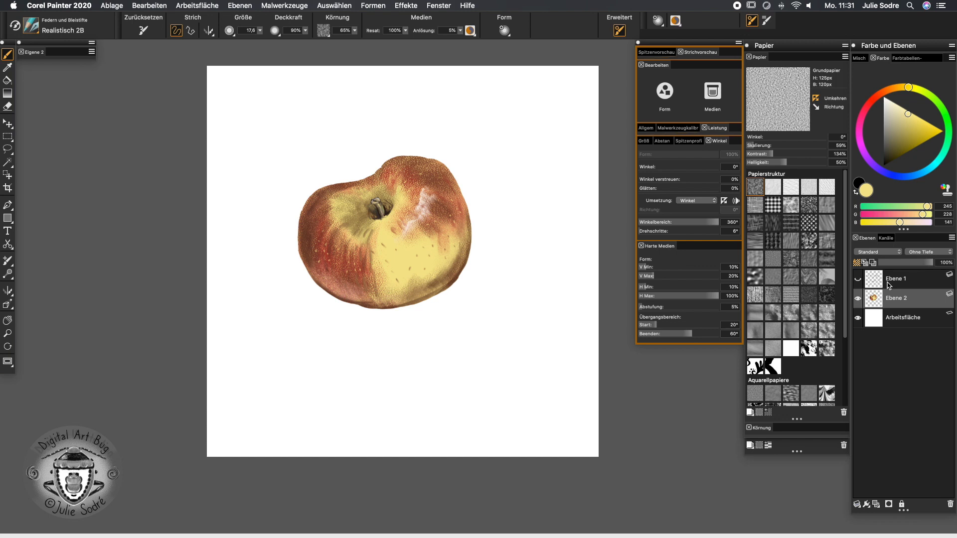
alt+click(367, 294)
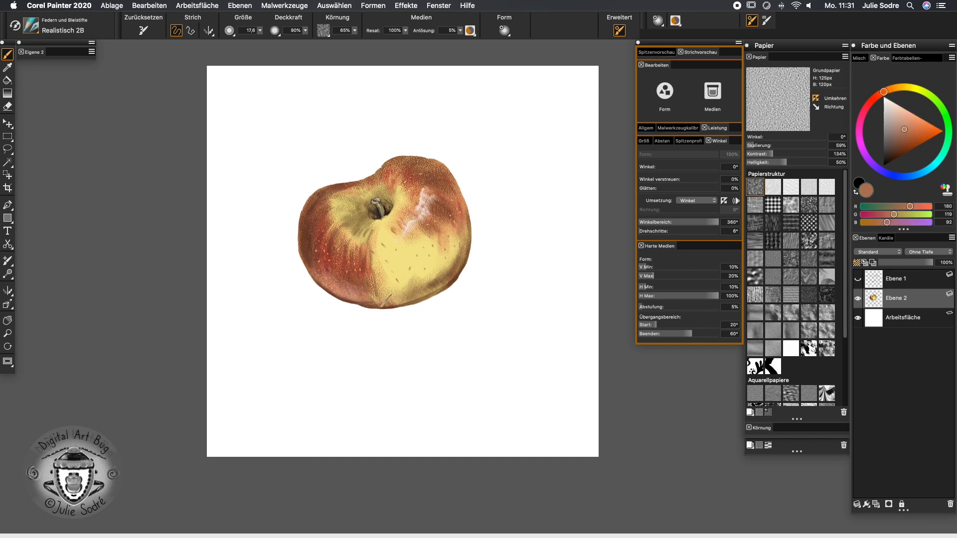
drag(421, 277, 412, 289)
Pick a very dark brown (RGB 71, 41, 31) and darken the apple's upper-left, left and right edges
alt+click(307, 209)
click(893, 152)
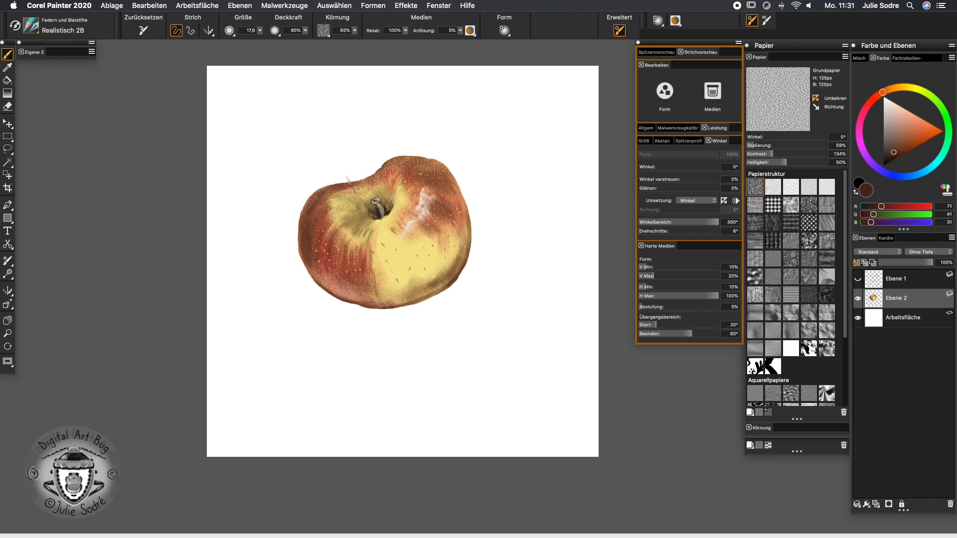
mouse_move(365, 175)
mouse_down()
mouse_move(315, 192)
mouse_move(303, 213)
mouse_up()
mouse_move(340, 187)
mouse_down()
mouse_move(300, 217)
mouse_move(315, 282)
mouse_up()
drag(299, 231, 313, 282)
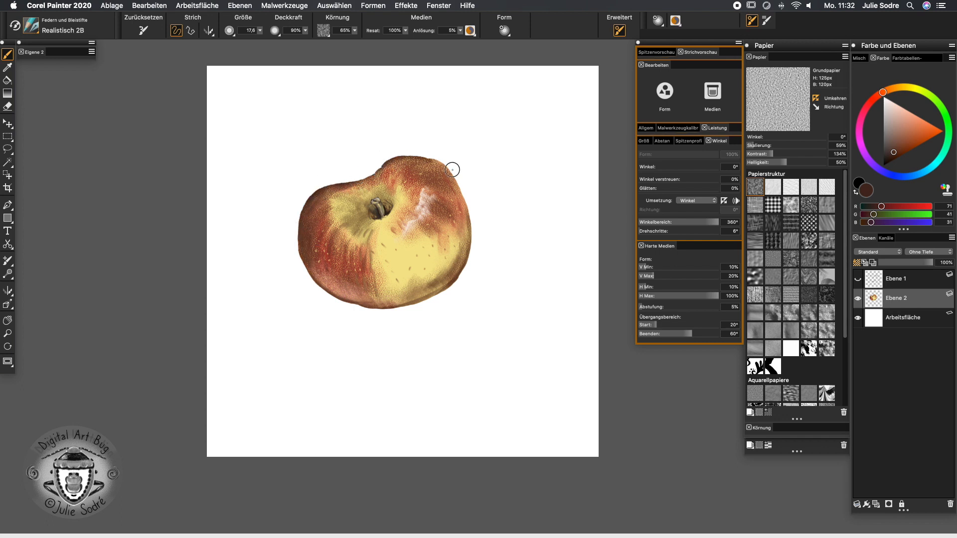
mouse_move(447, 167)
mouse_down()
mouse_move(471, 240)
mouse_move(458, 273)
mouse_up()
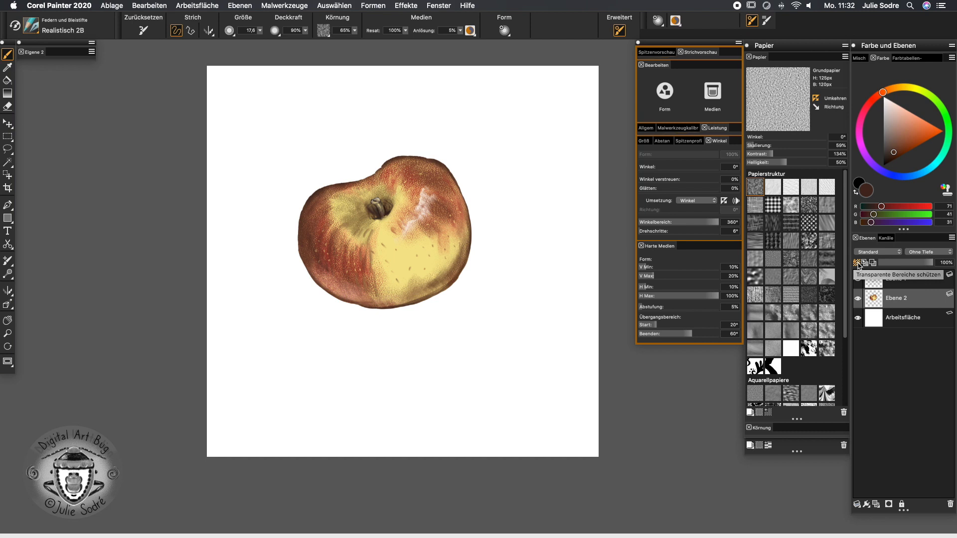
Turn off transparency protection on Ebene 2 and set the eraser to size 11.3 and 100% opacity for cleaning the apple's upper-right edge
key(n)
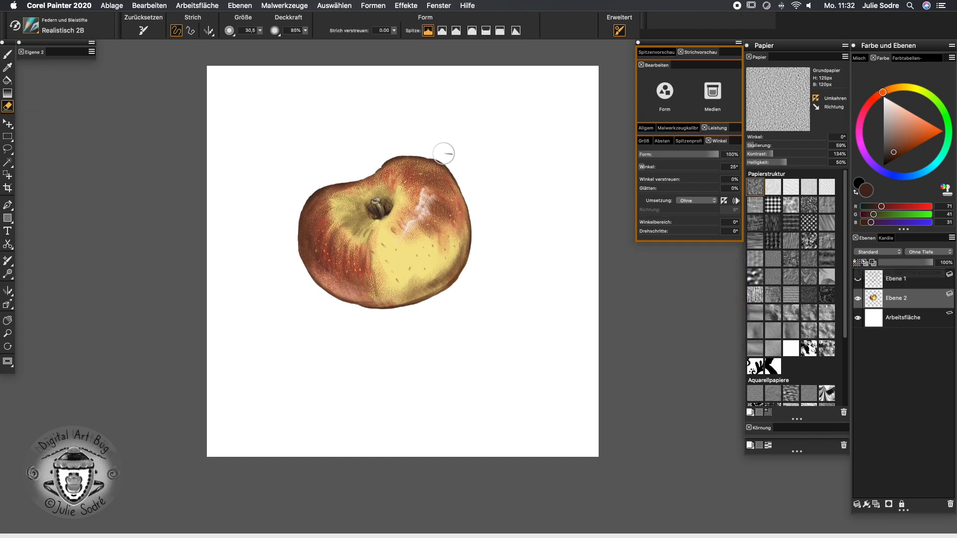
click(500, 31)
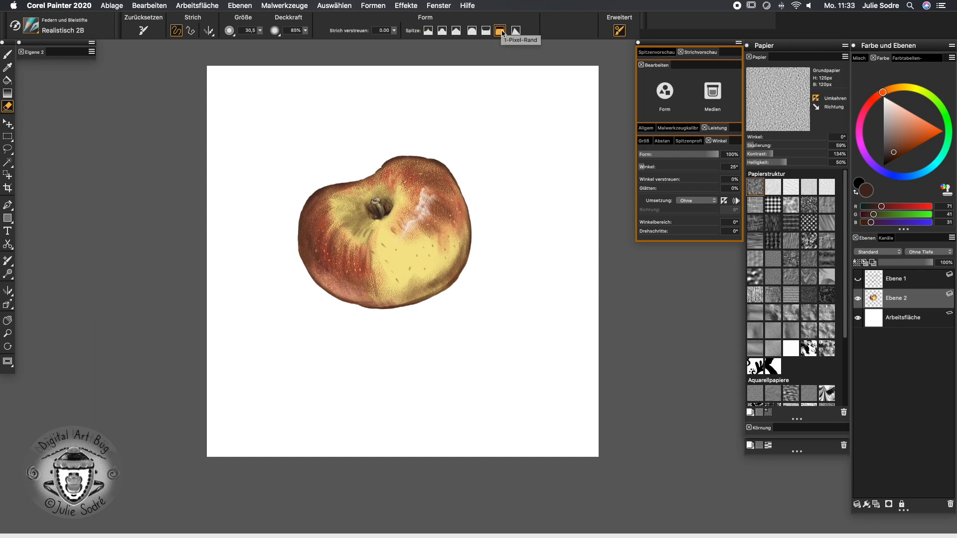
drag(259, 31, 243, 35)
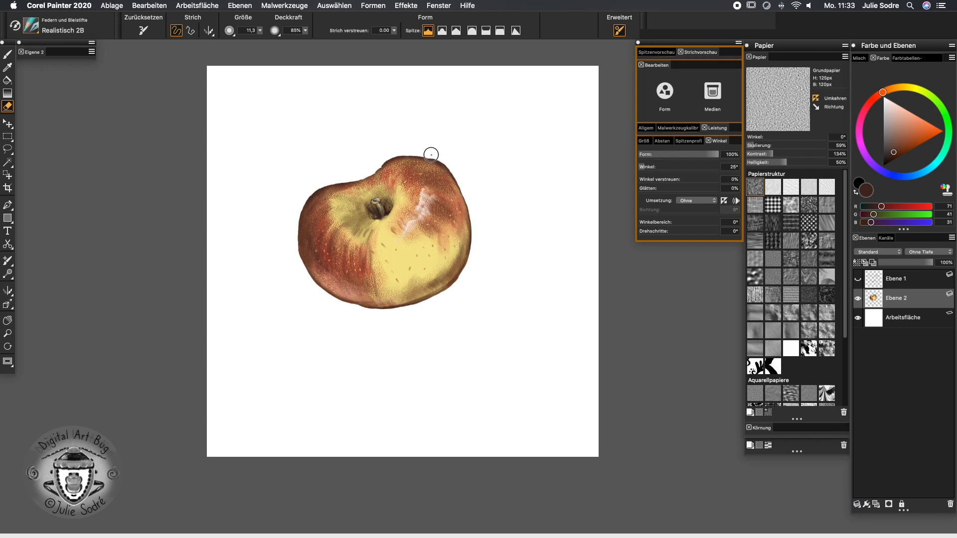
drag(439, 159, 456, 174)
drag(306, 31, 327, 33)
Erase the uneven paint along the apple's top, upper-right, lower-right and bottom outline
drag(429, 154, 455, 175)
drag(379, 164, 397, 154)
drag(453, 288, 449, 294)
drag(372, 312, 414, 309)
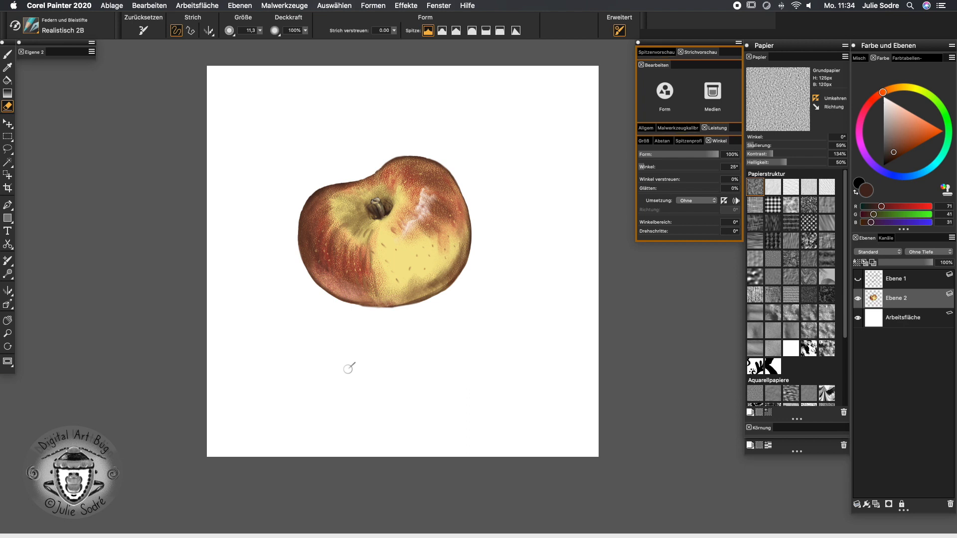